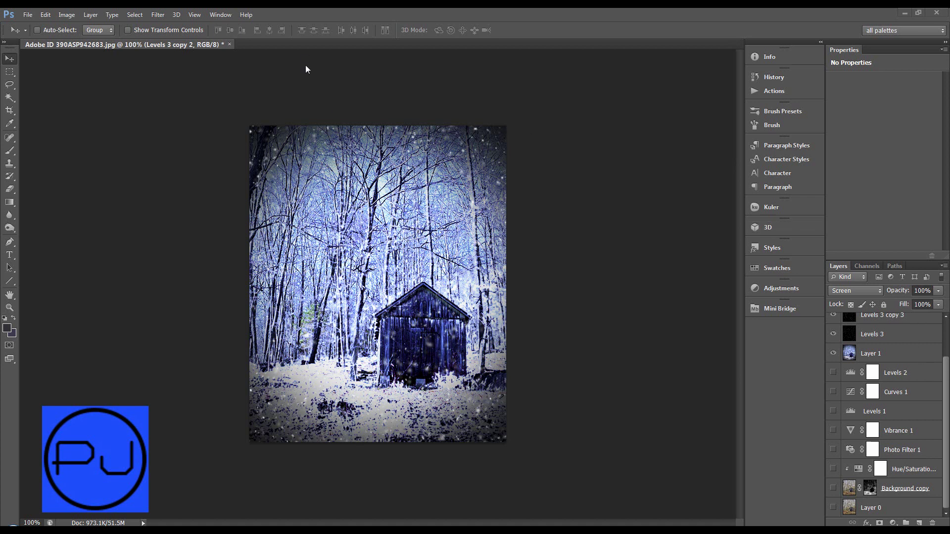
Toggle Layer 0's visibility to compare the snowy edit with the original, then show the History panel
left_click(834, 507, "alt")
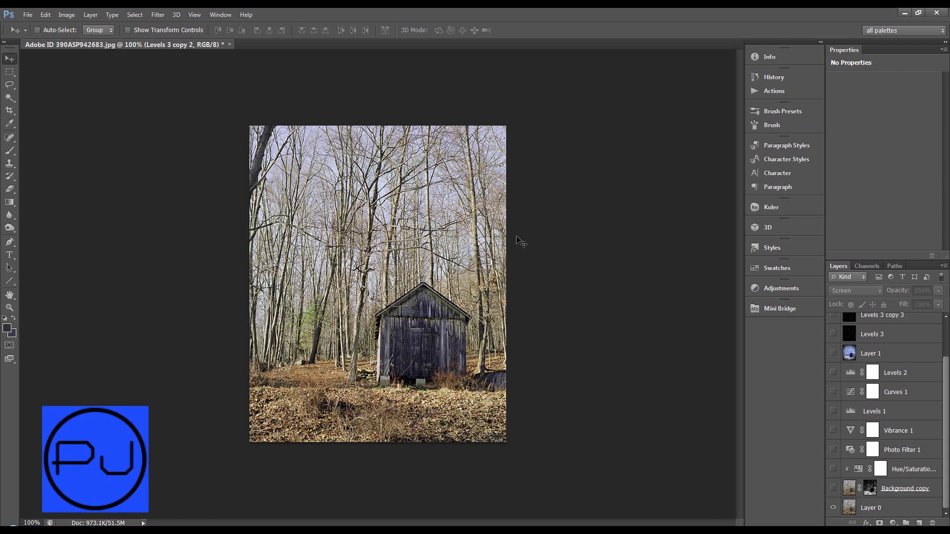
left_click(833, 507, "alt")
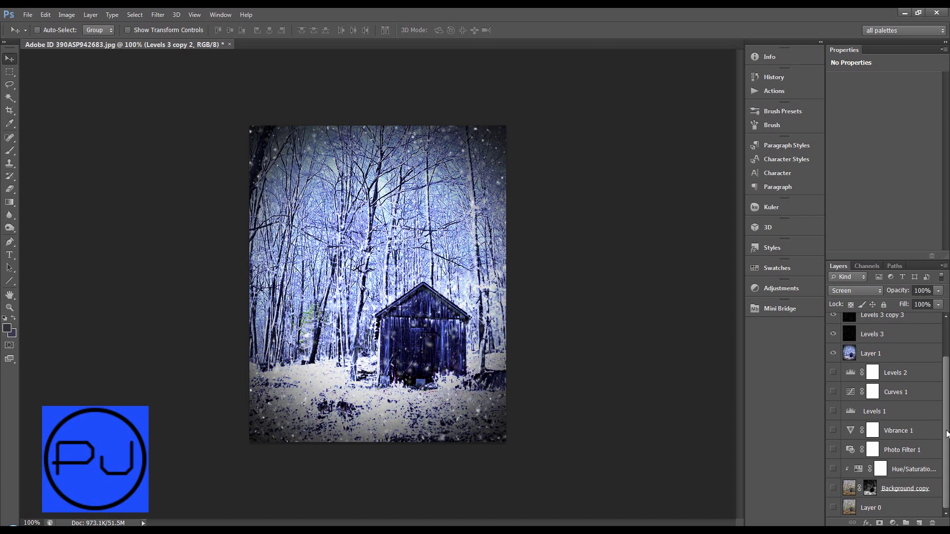
left_click_drag(946, 433, 948, 390)
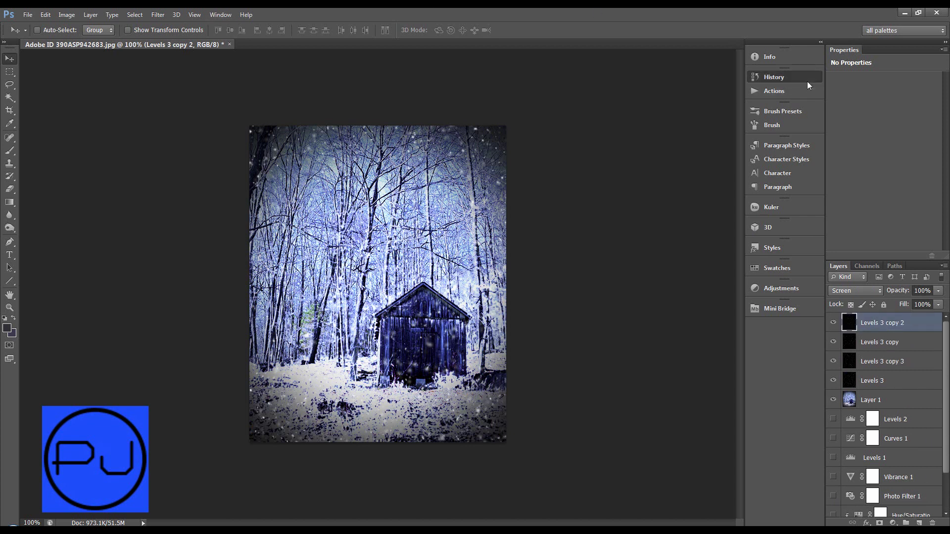
left_click(801, 78)
Revert the shed photo to its original saved state with File > Revert
left_click(28, 14)
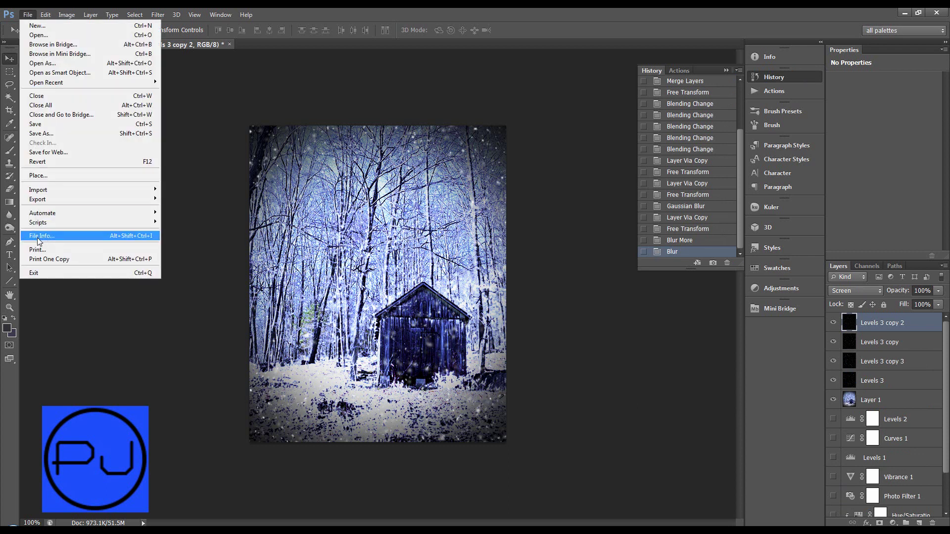
left_click(42, 161)
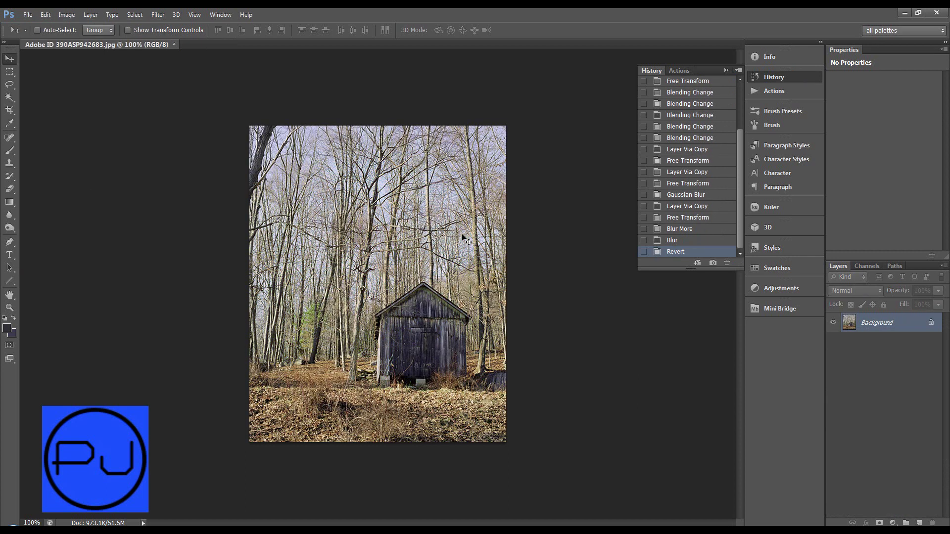
left_click(725, 70)
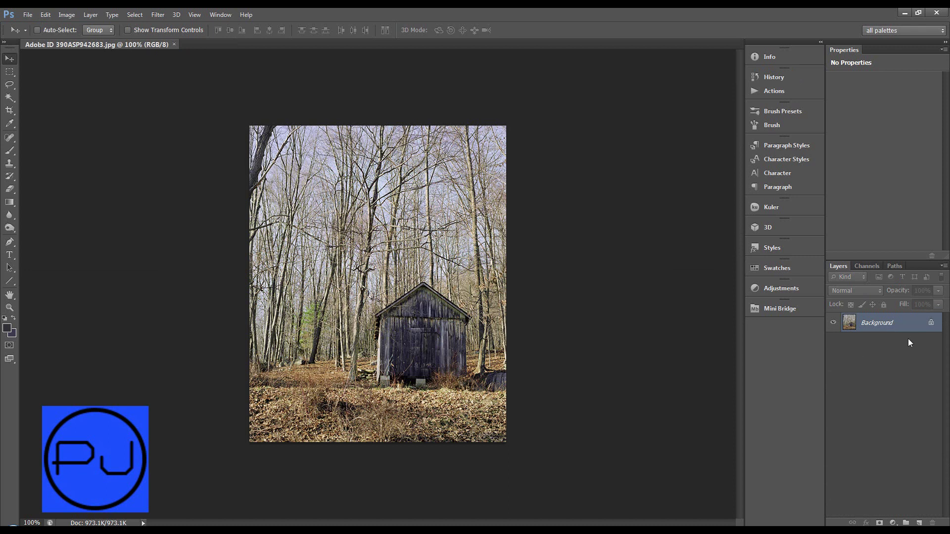
Unlock the Background as Layer 0 and duplicate it as Layer 0 copy
key("alt")
key("alt")
left_click(930, 324)
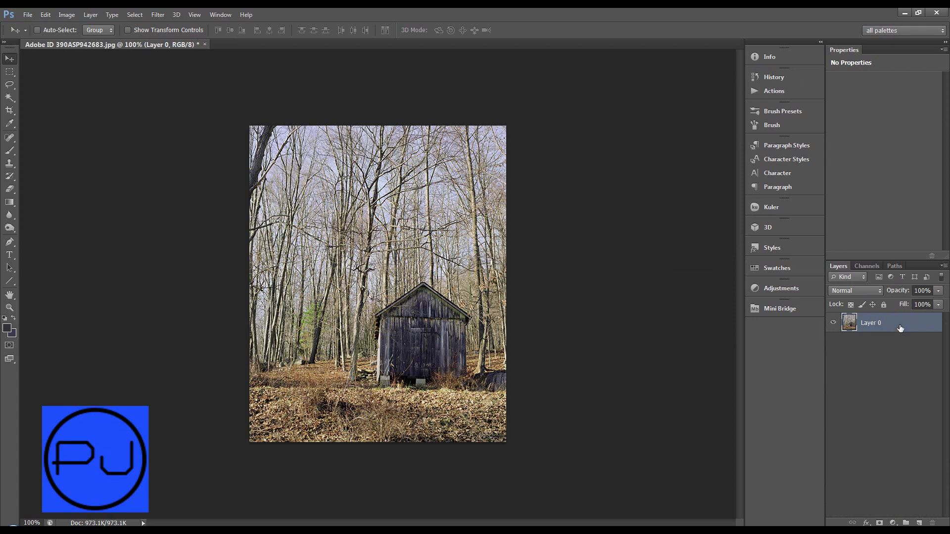
key("ctrl+j")
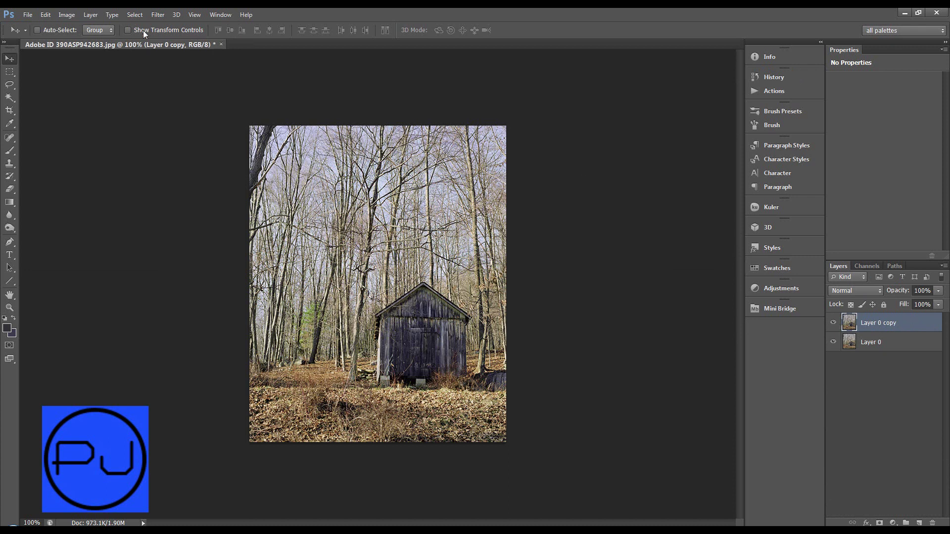
Create a Color Range selection by sampling the ground's light tones at Fuzziness 40
left_click(158, 16)
mouse_move(134, 15)
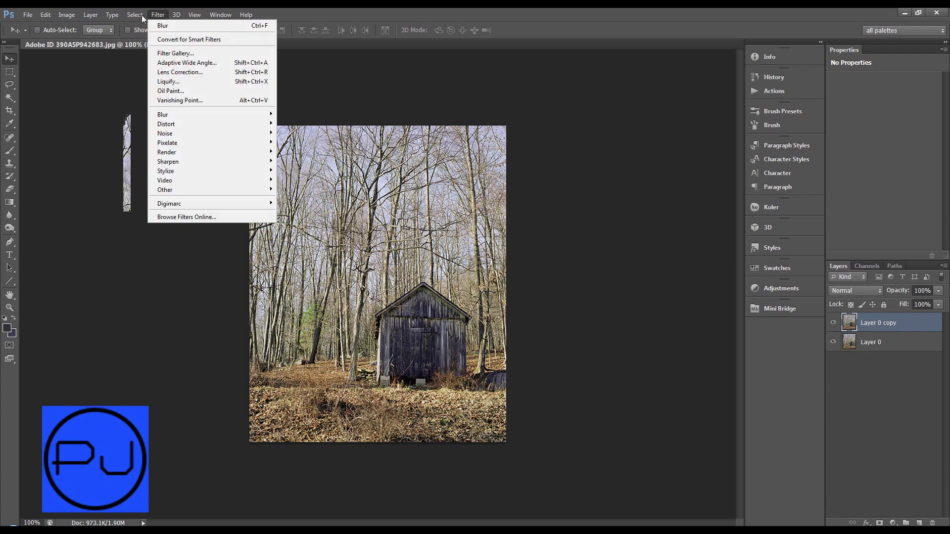
left_click(148, 100)
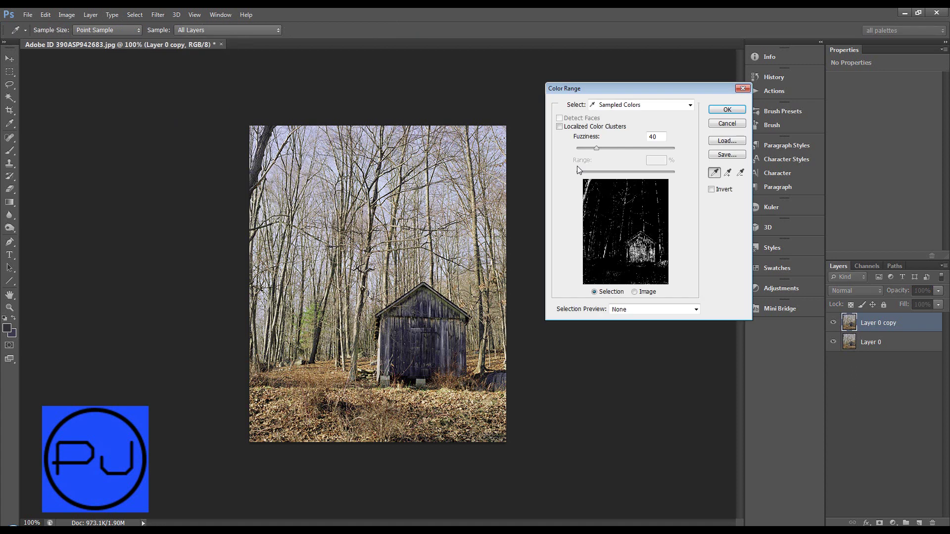
left_click_drag(618, 97, 609, 96)
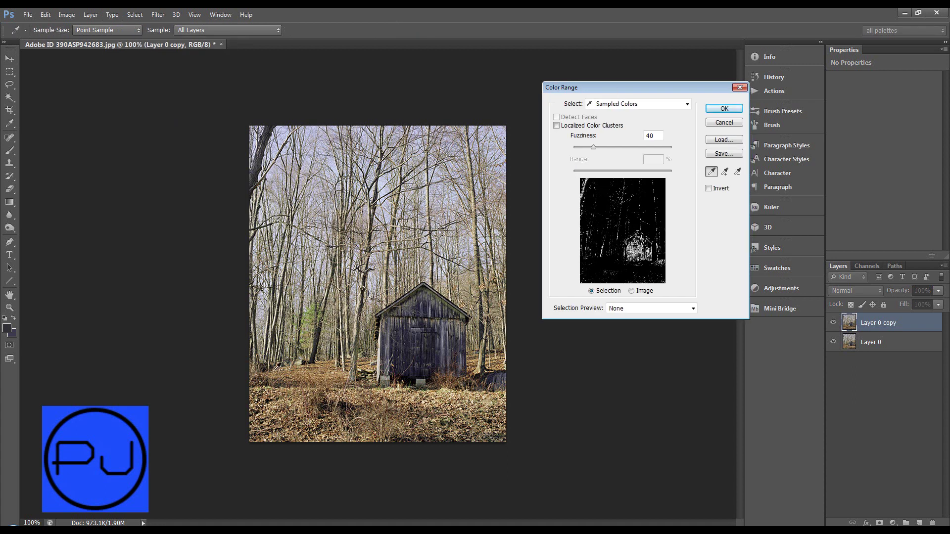
key("alt")
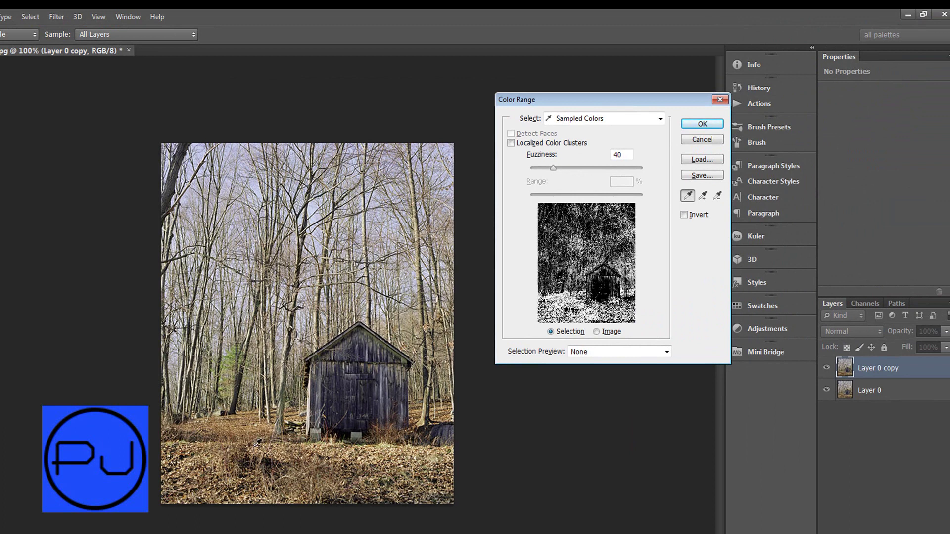
left_click(182, 449)
left_click(219, 428)
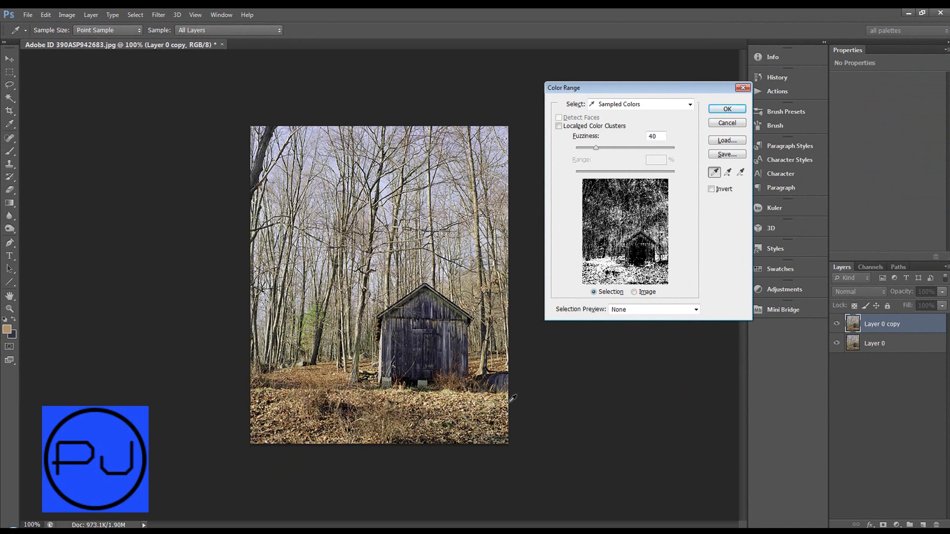
left_click(727, 109)
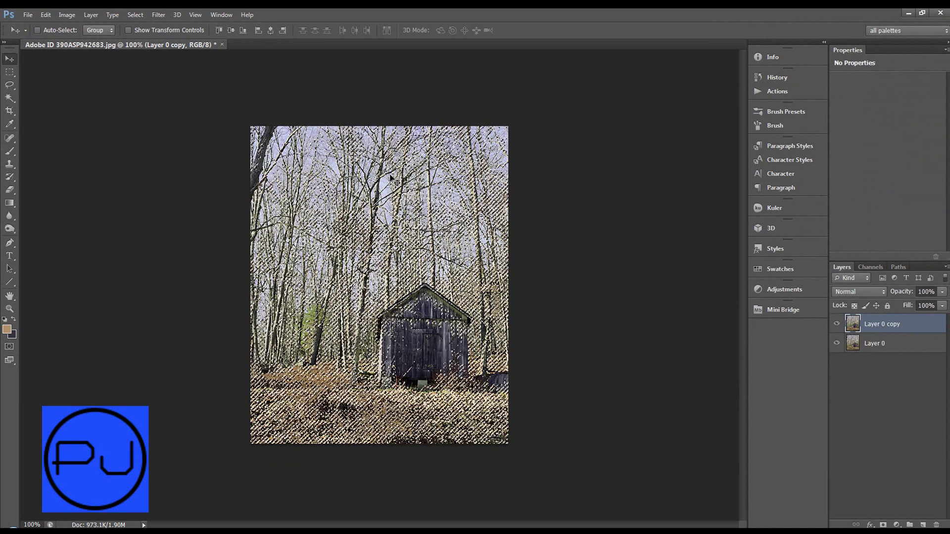
Zoom in and out on the canvas, then use View > Fit on Screen to show the whole photo
scroll(352, 230, "up", 2)
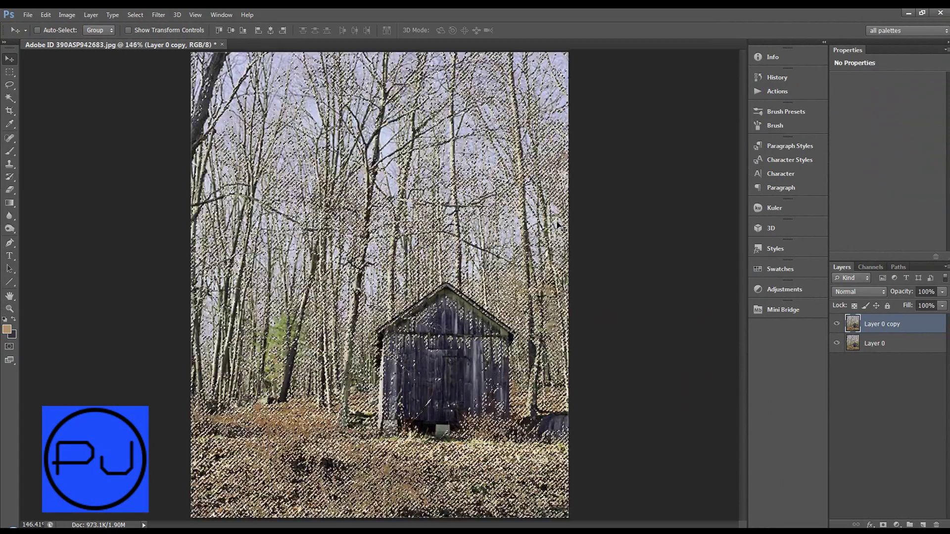
scroll(352, 230, "up", 2)
scroll(445, 233, "down", 2)
scroll(444, 233, "down", 2)
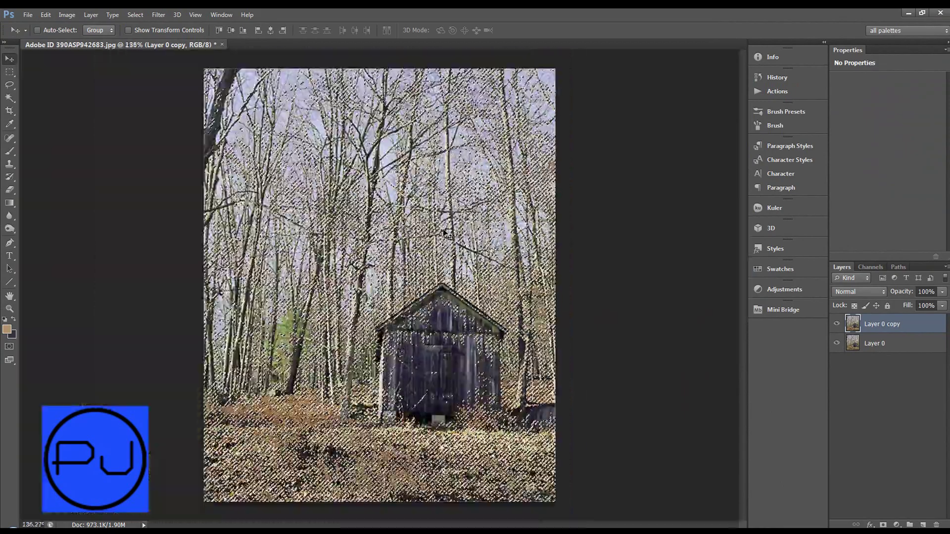
scroll(430, 242, "down", 1)
scroll(423, 248, "down", 1)
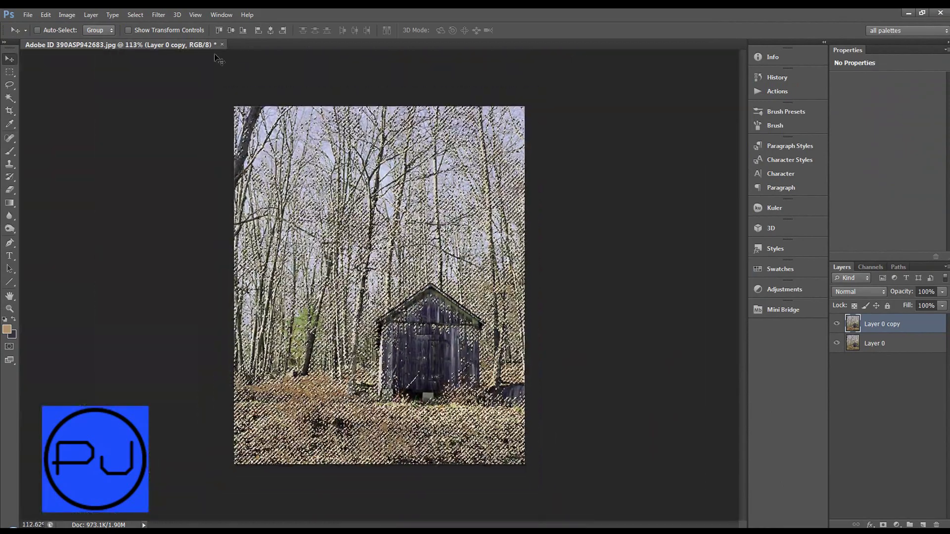
left_click(196, 15)
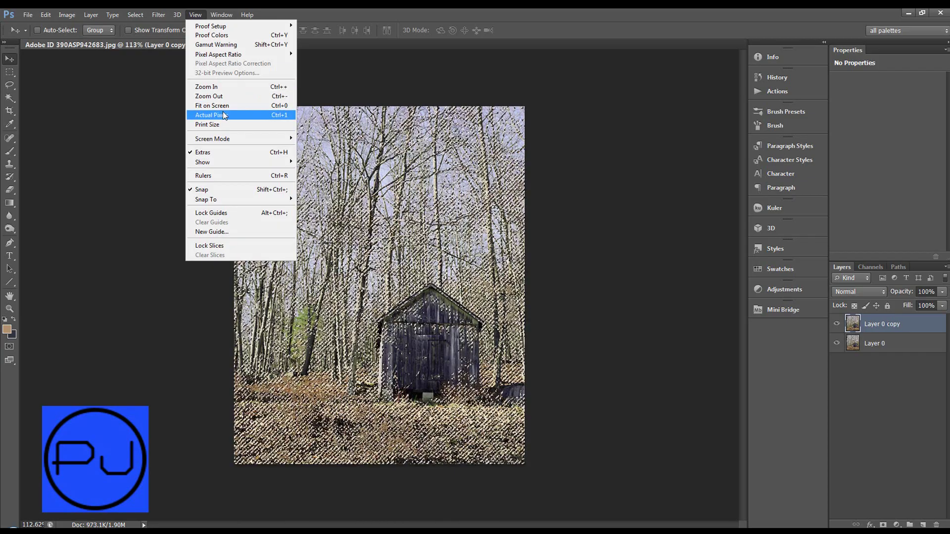
left_click(211, 105)
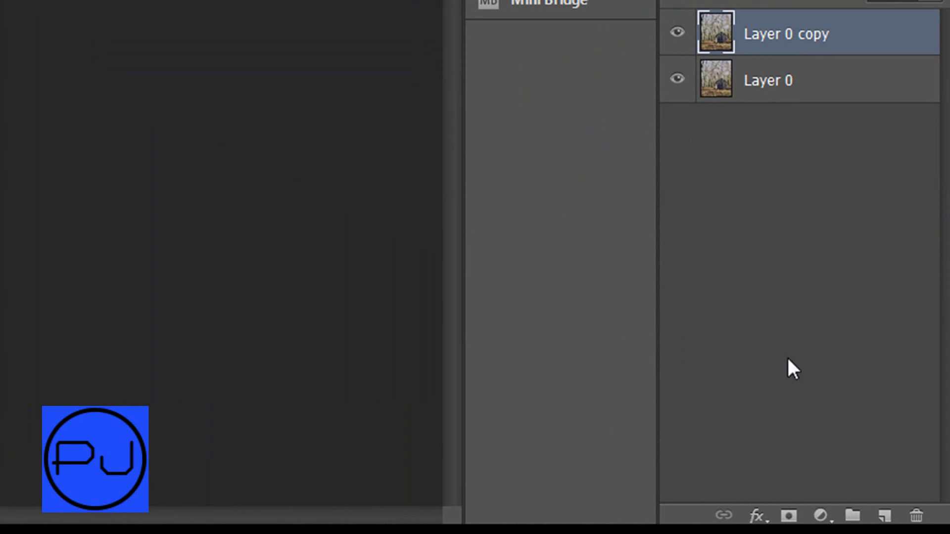
Mask Layer 0 copy with the selection and preview it by toggling Layer 0's visibility
left_click(788, 517)
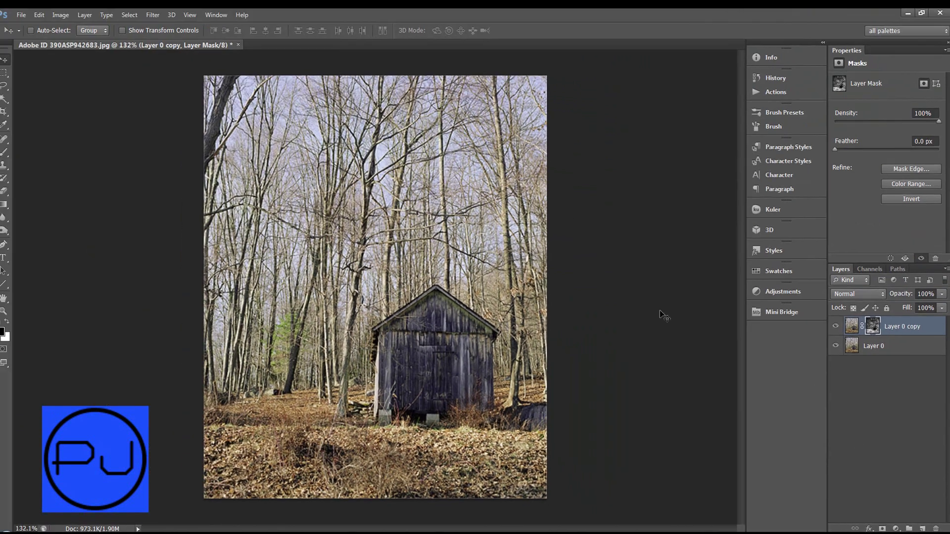
left_click(836, 346)
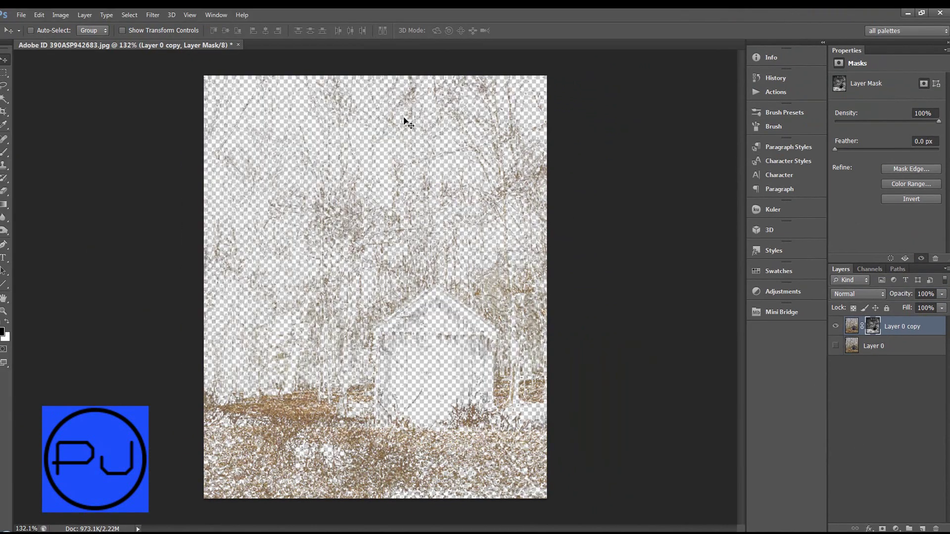
left_click(836, 346)
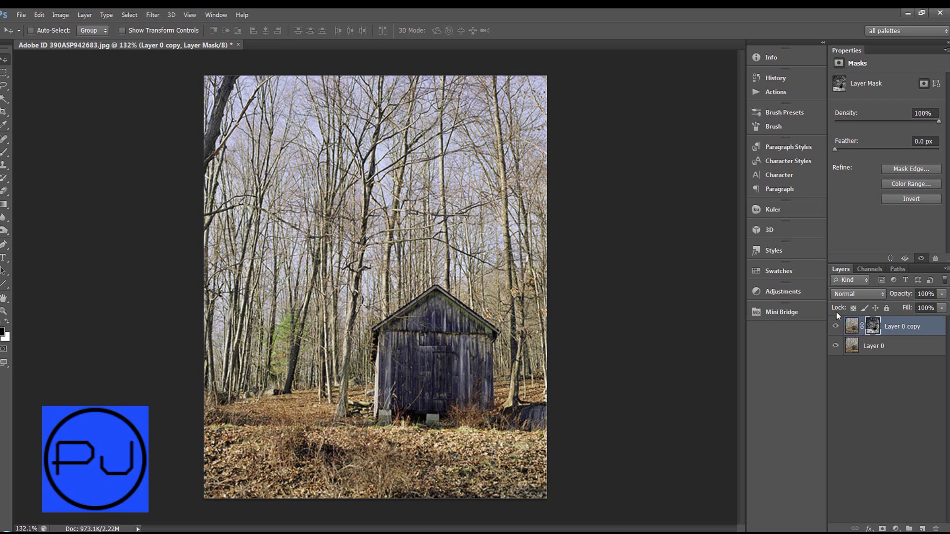
left_click(895, 528)
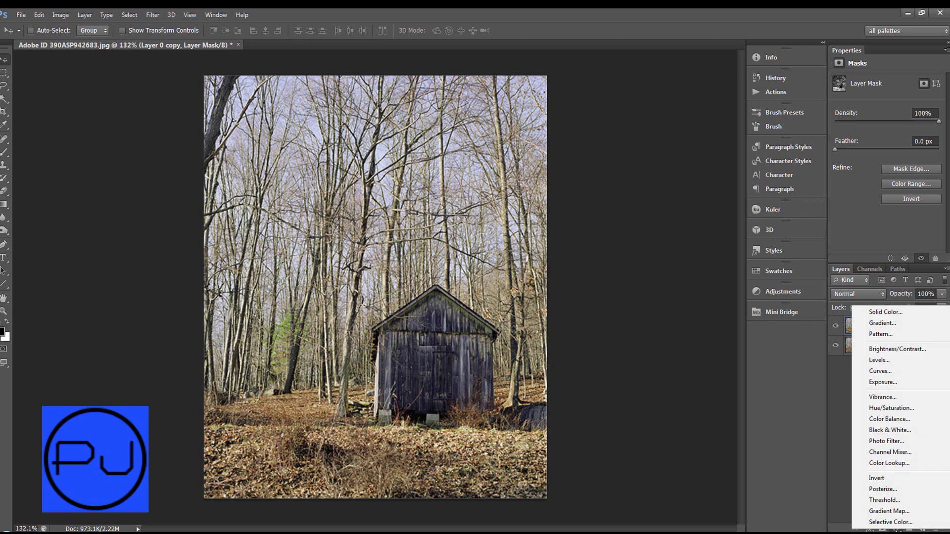
Add a Hue/Saturation layer clipped to Layer 0 copy with Lightness at +100
left_click(911, 413, "alt")
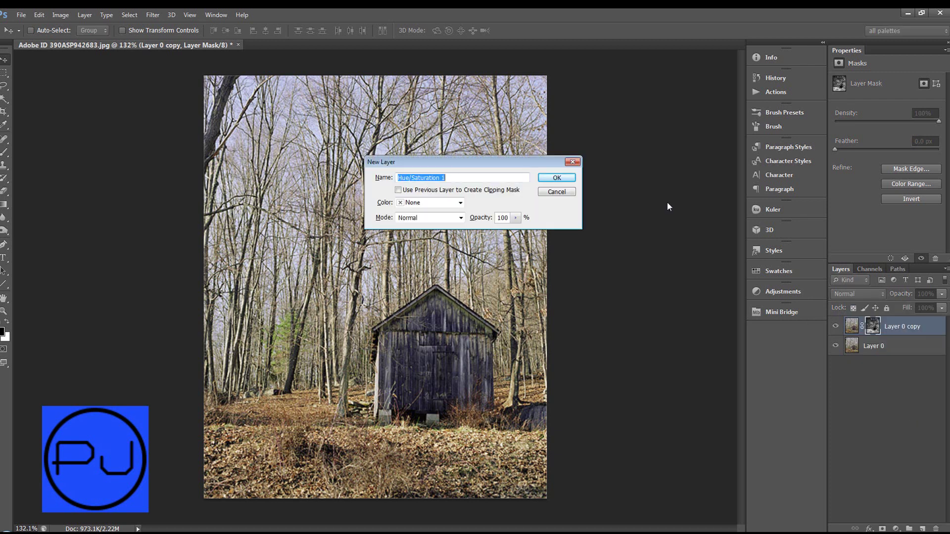
left_click_drag(432, 167, 562, 166)
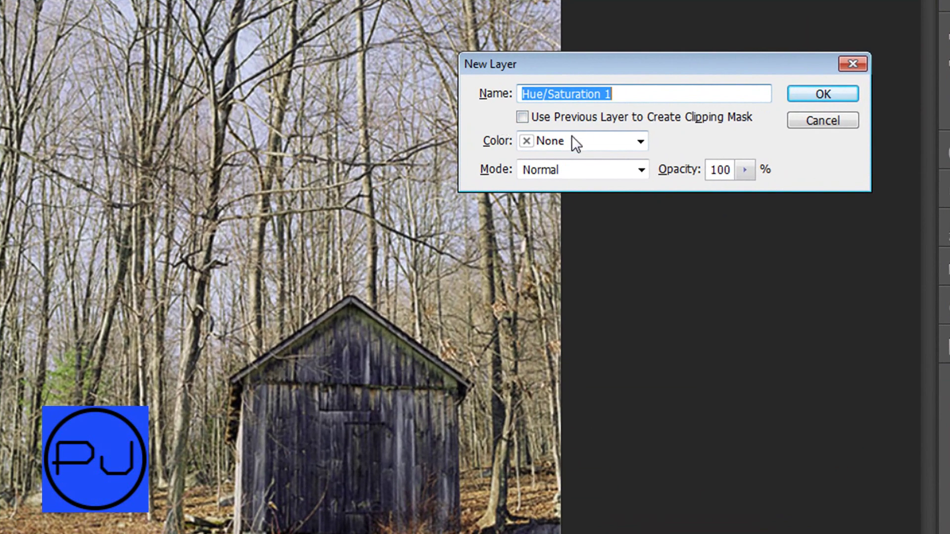
left_click(535, 119)
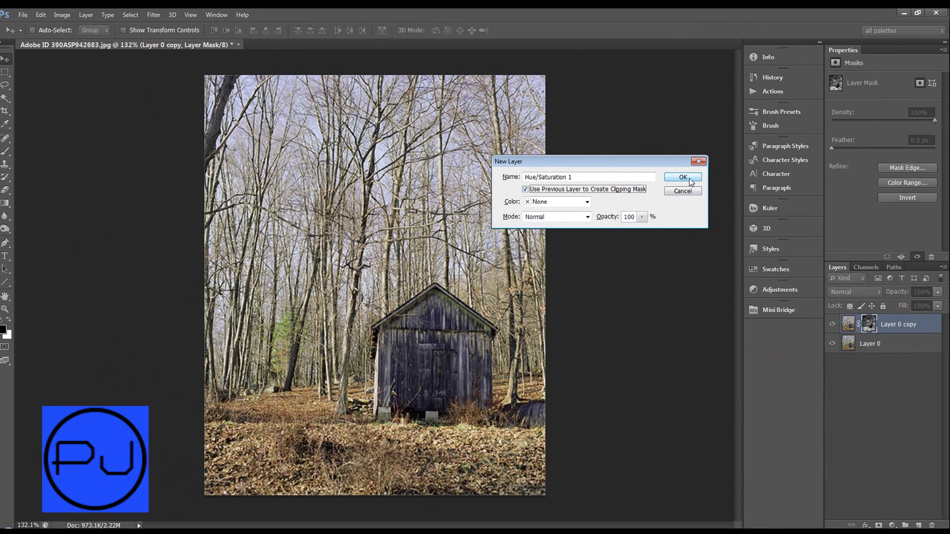
left_click(680, 175)
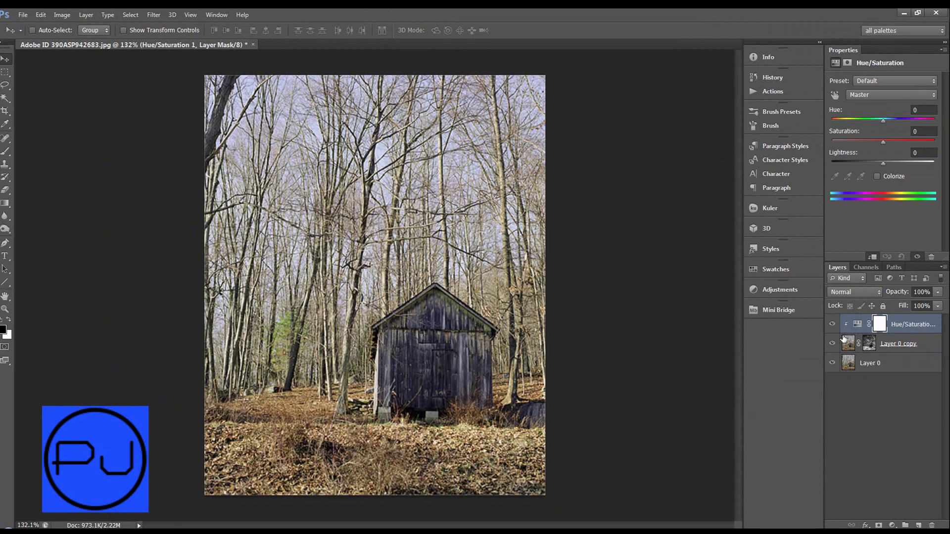
left_click(832, 363)
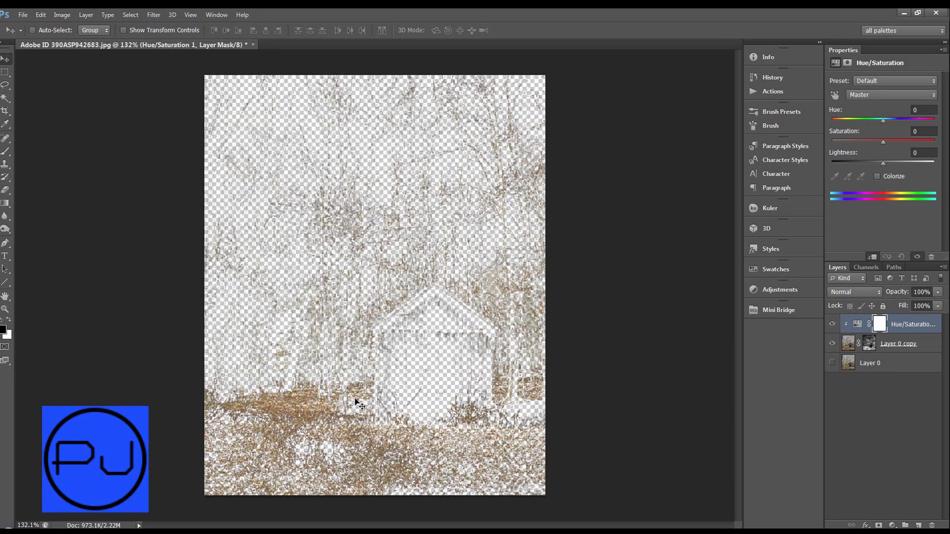
left_click(833, 364)
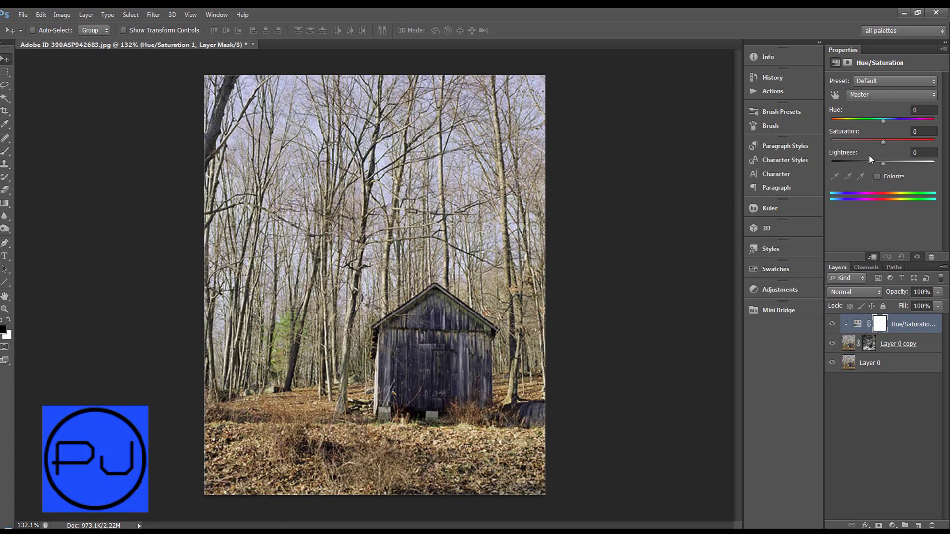
left_click_drag(883, 162, 935, 162)
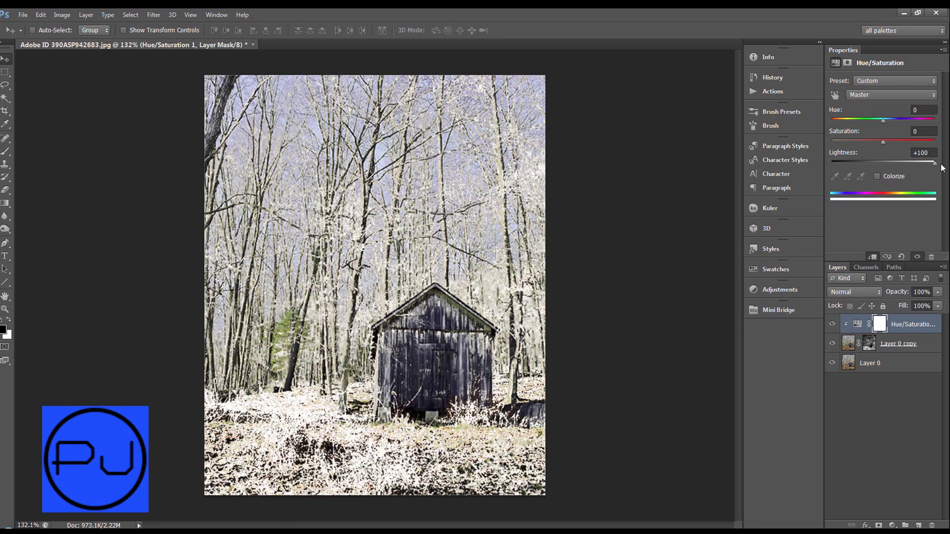
scroll(676, 268, "down", 2)
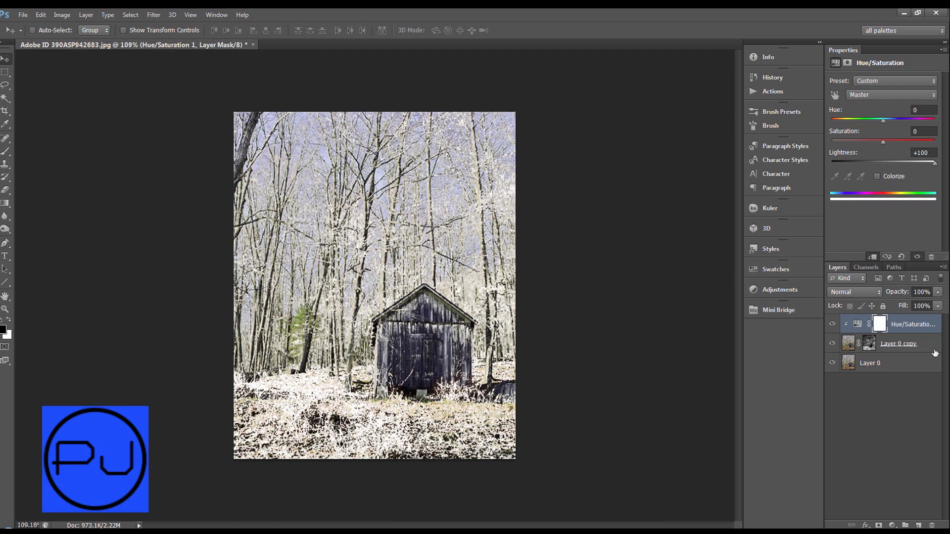
Target Layer 0 copy's mask and view it alone in black and white on the canvas
left_click(869, 345)
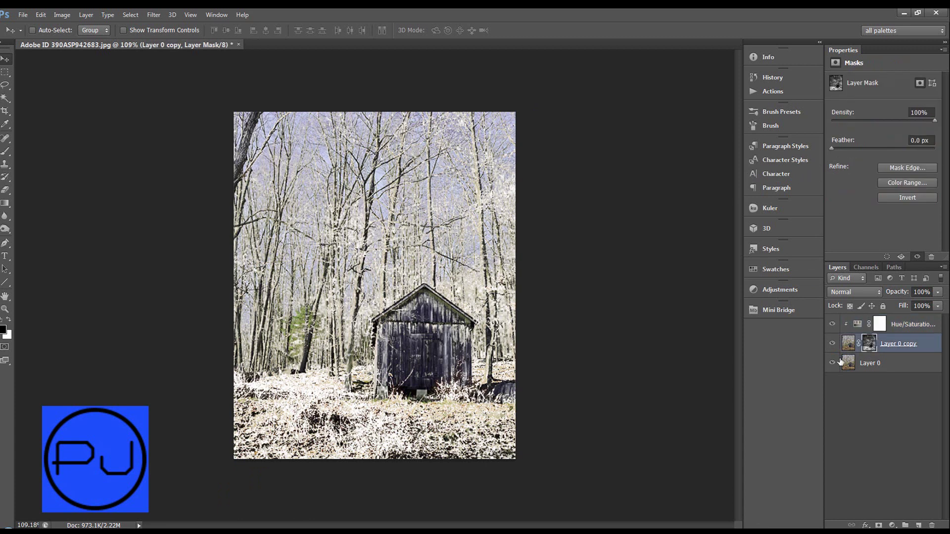
left_click(869, 345, "alt")
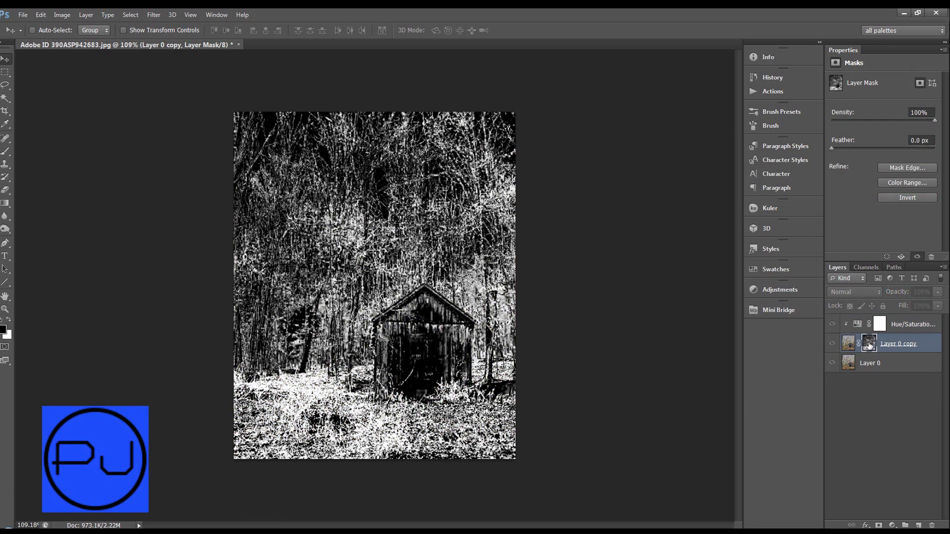
left_click(866, 346, "shift")
left_click(871, 346, "shift")
left_click(871, 349, "alt")
left_click(154, 15)
mouse_move(207, 124)
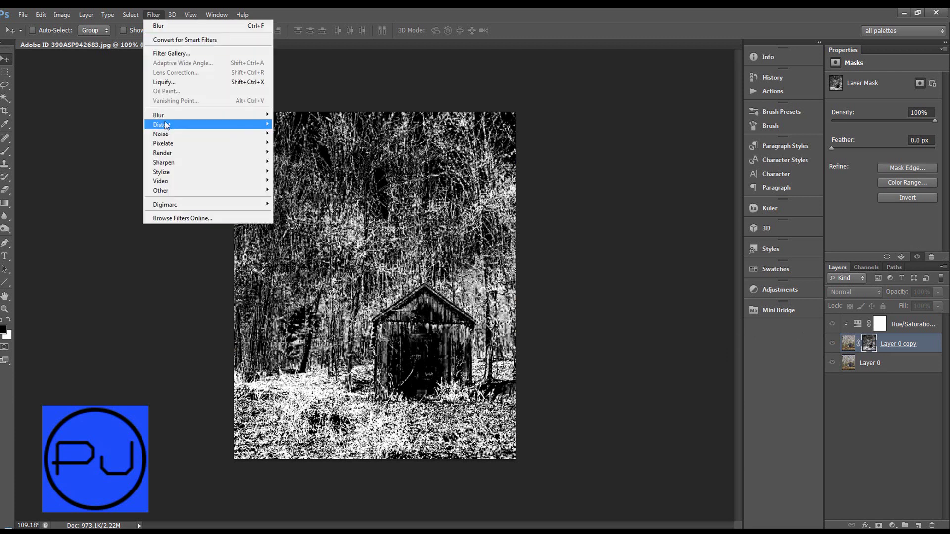
Apply a 0.4-pixel Gaussian Blur to Layer 0 copy's mask
left_click(99, 185)
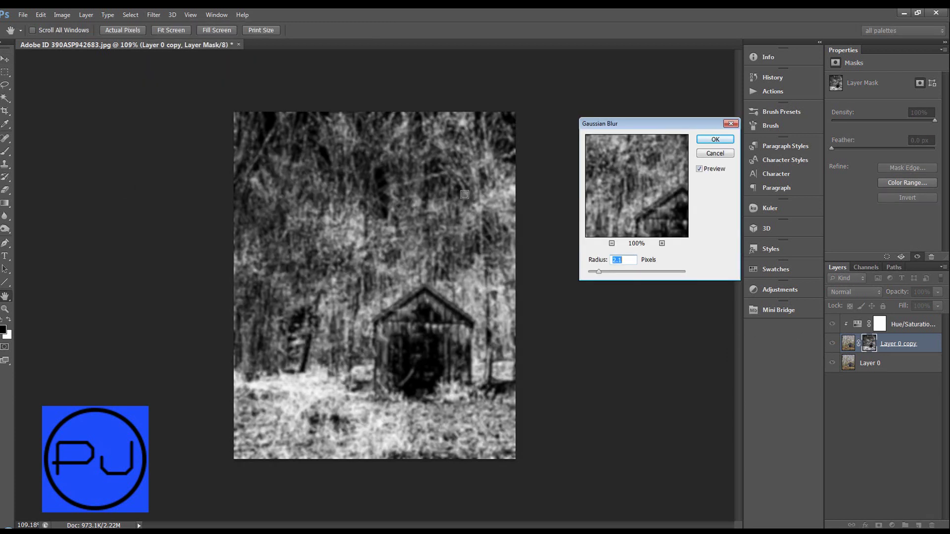
type(".4")
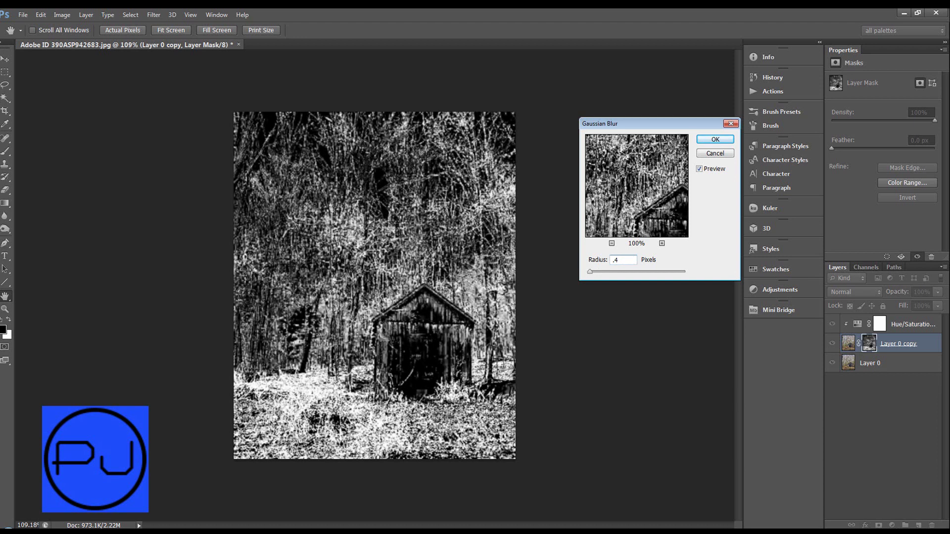
left_click(700, 170)
left_click(717, 140)
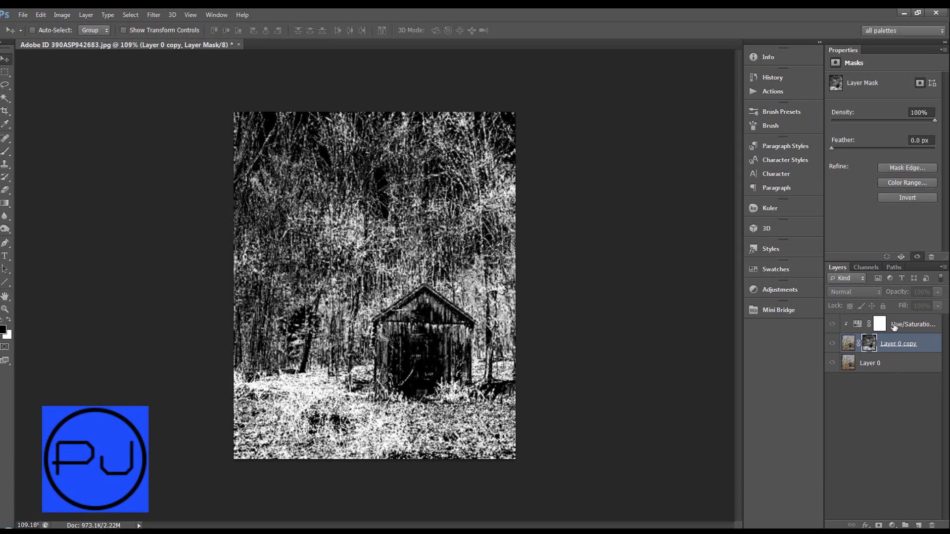
Return to the composite view and select the Hue/Saturation 1 layer
left_click(880, 324, "alt")
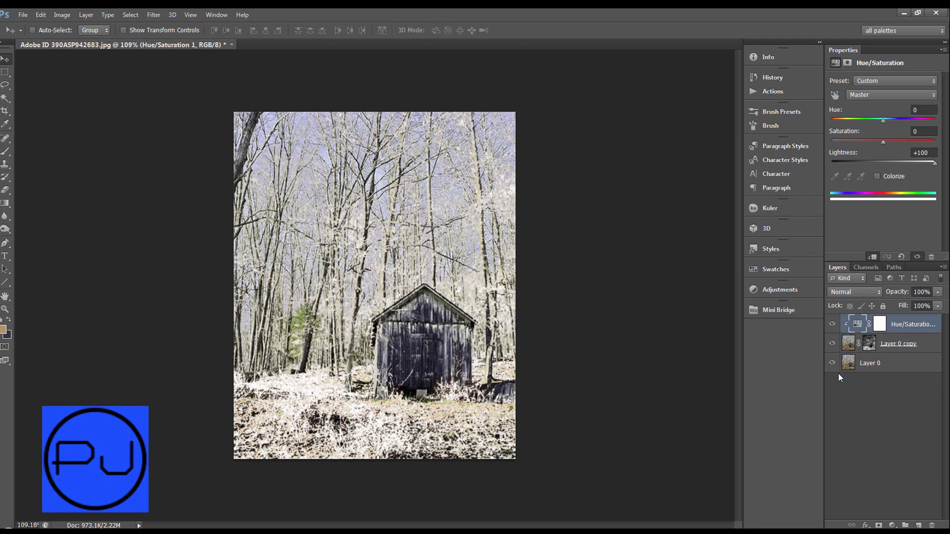
left_click(868, 349)
left_click(869, 347, "alt")
left_click(853, 324)
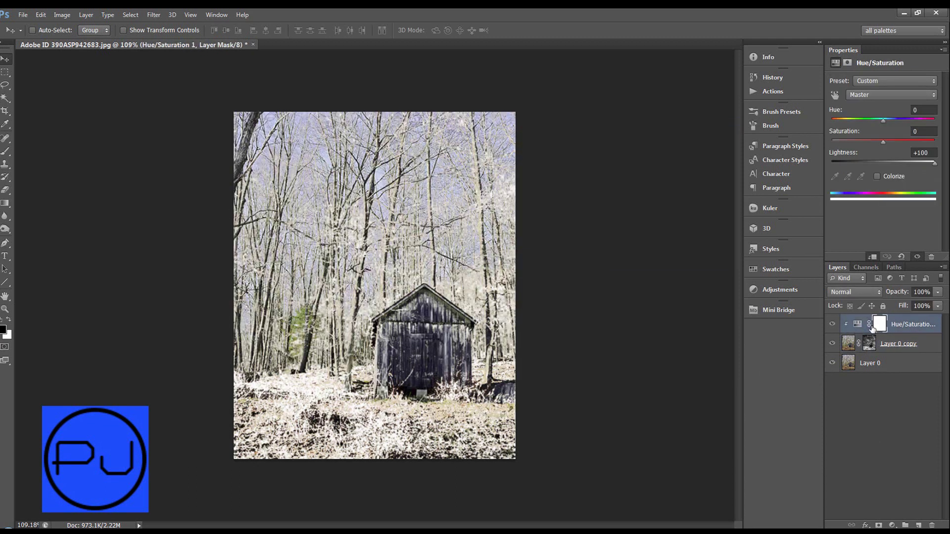
Add a Photo Filter adjustment using Cooling Filter (80) at 52% density
left_click(892, 526)
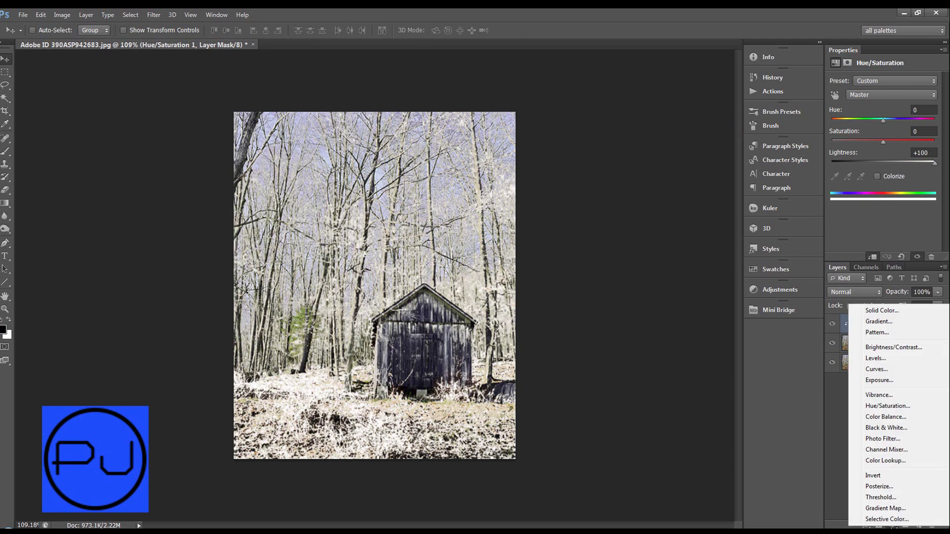
left_click(882, 438)
left_click(892, 80)
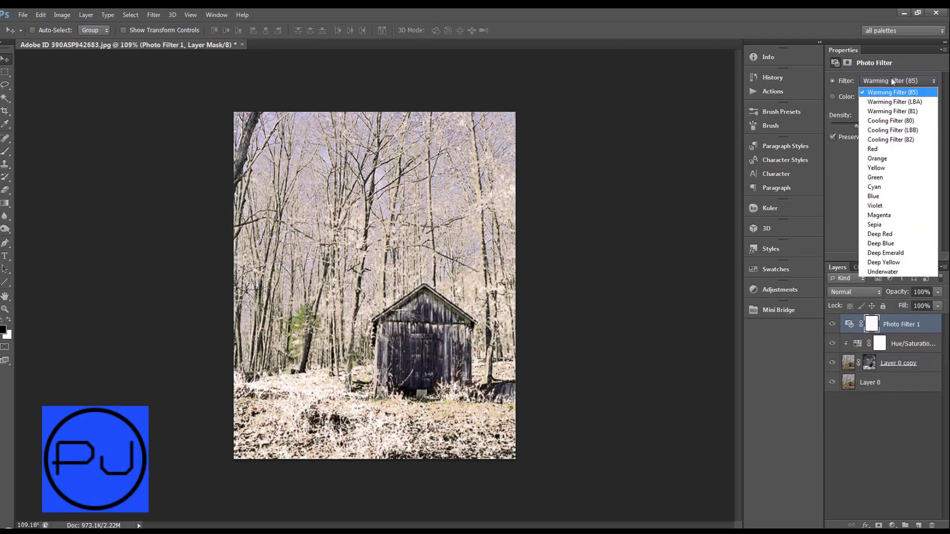
left_click(886, 121)
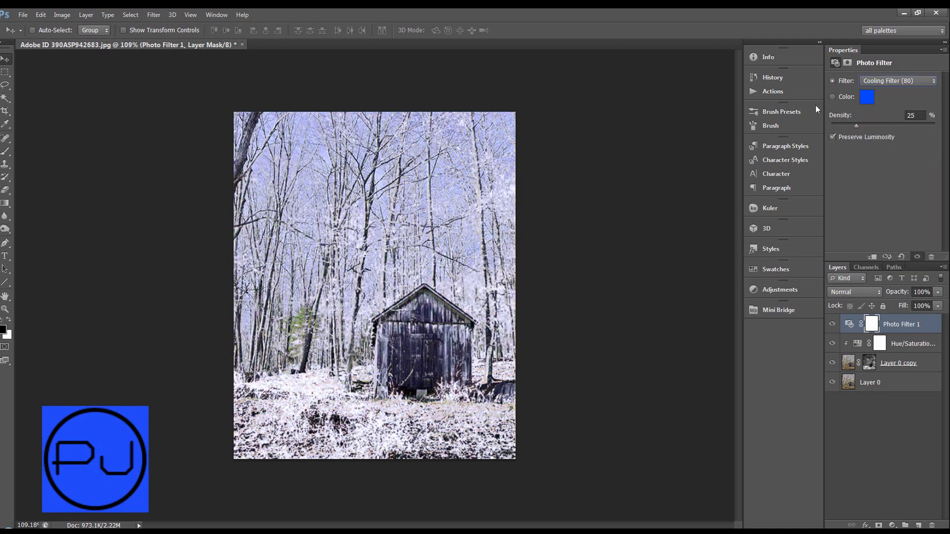
left_click_drag(857, 125, 877, 124)
left_click_drag(879, 127, 884, 126)
Add a Vibrance adjustment with Vibrance +100 and Saturation -51
left_click(892, 525)
left_click(894, 395)
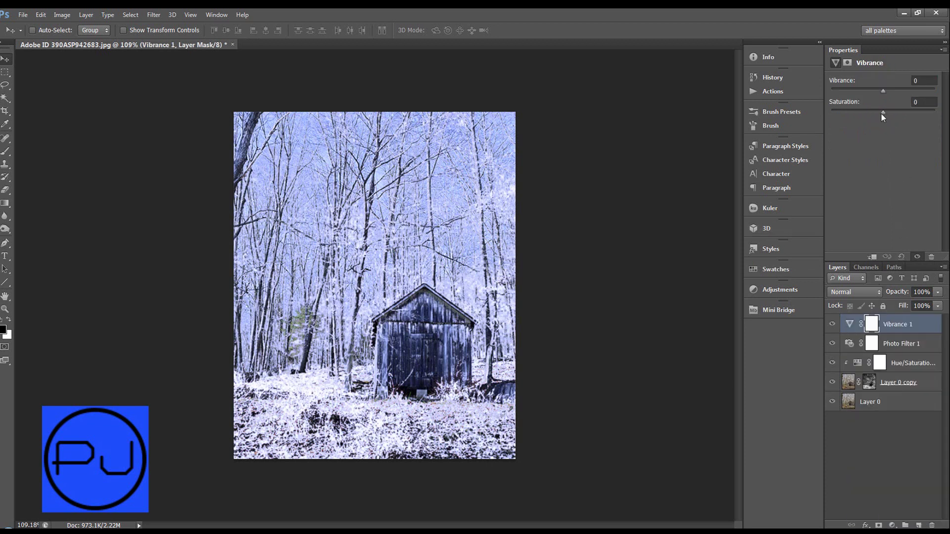
left_click_drag(883, 112, 851, 113)
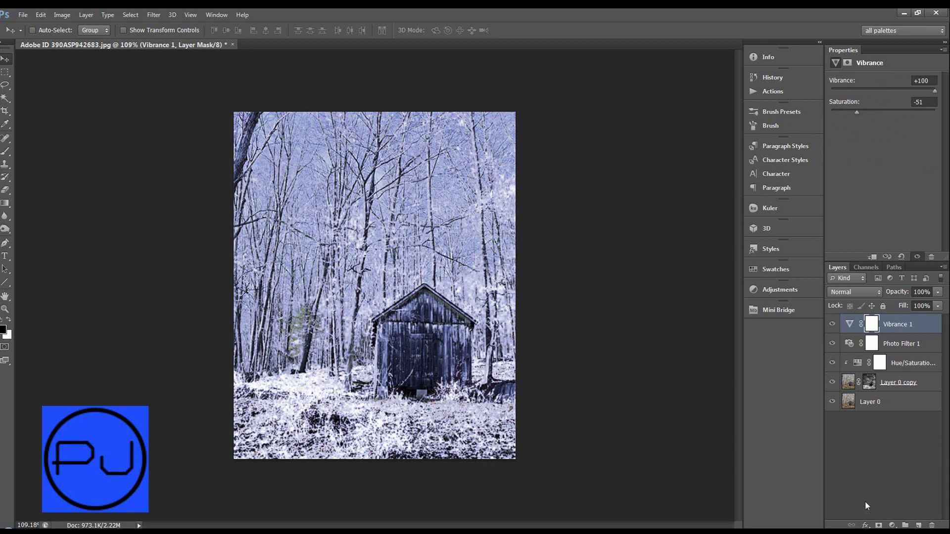
left_click(891, 525)
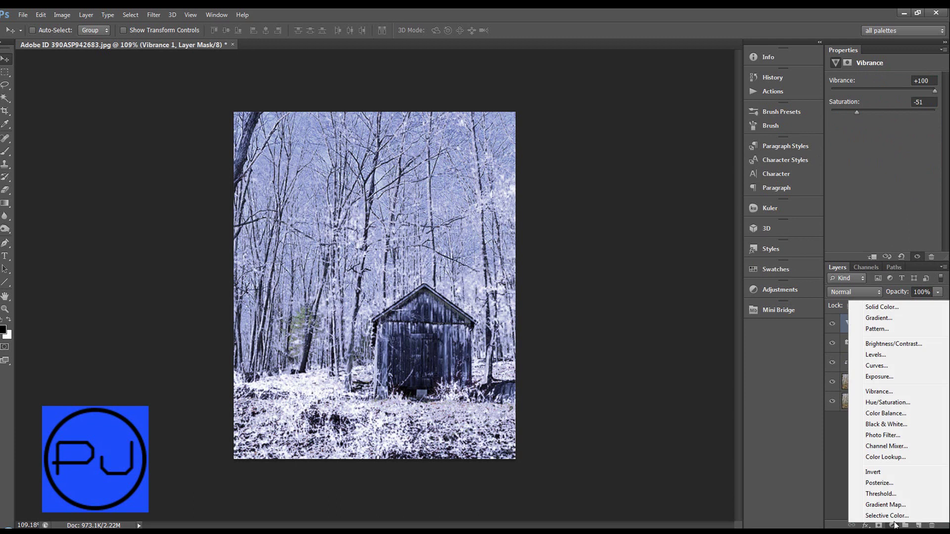
Add a Curves adjustment with an S-curve lifting highlights and deepening shadows
left_click(894, 366)
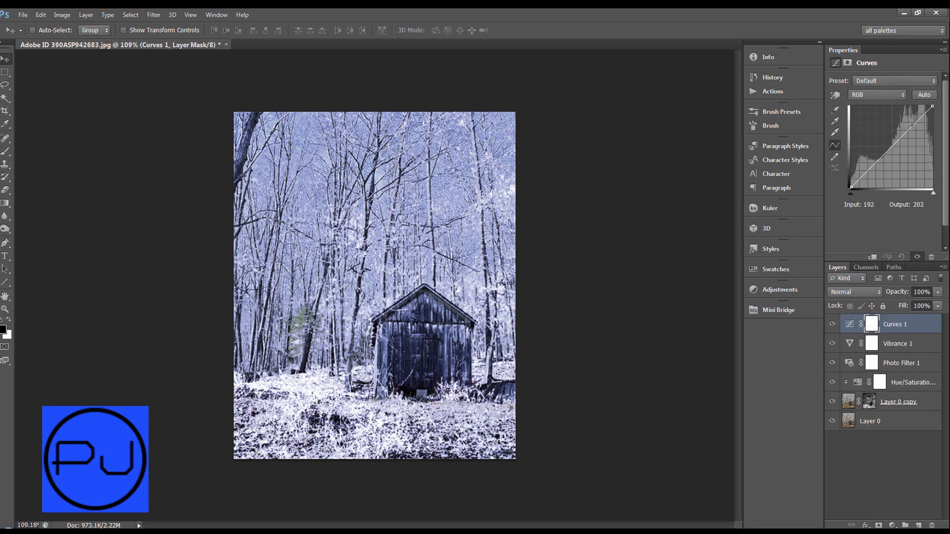
left_click_drag(911, 125, 911, 123)
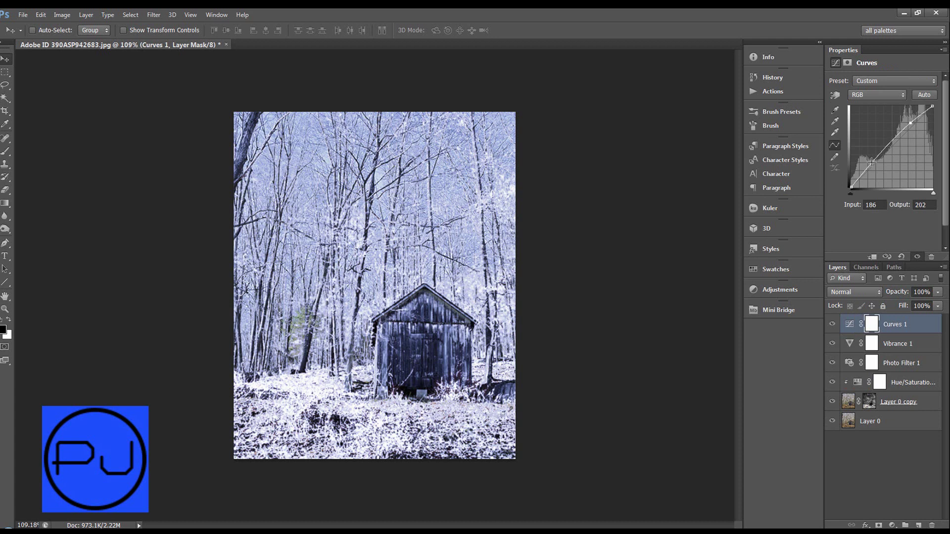
left_click_drag(872, 161, 877, 170)
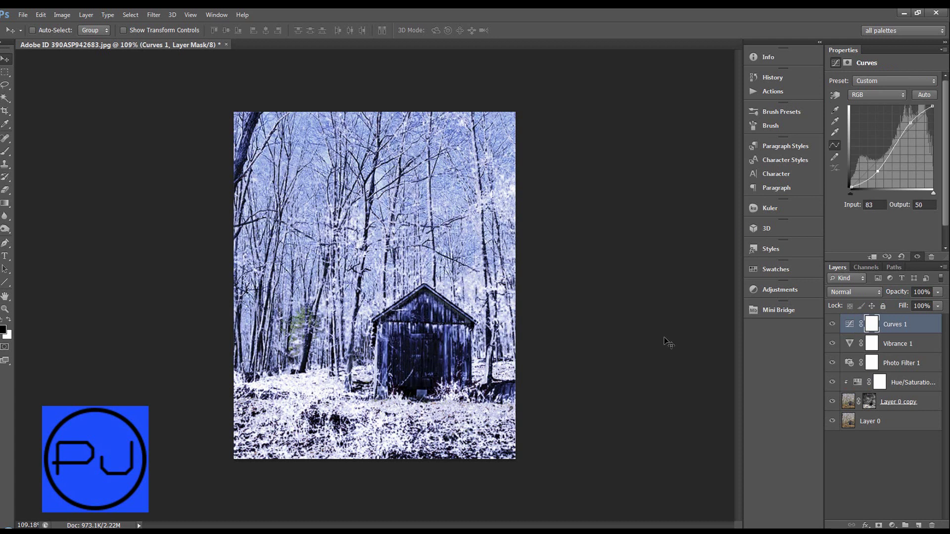
Add a Levels adjustment with input levels 12, 1.06 and 254
left_click(891, 525)
left_click(883, 358)
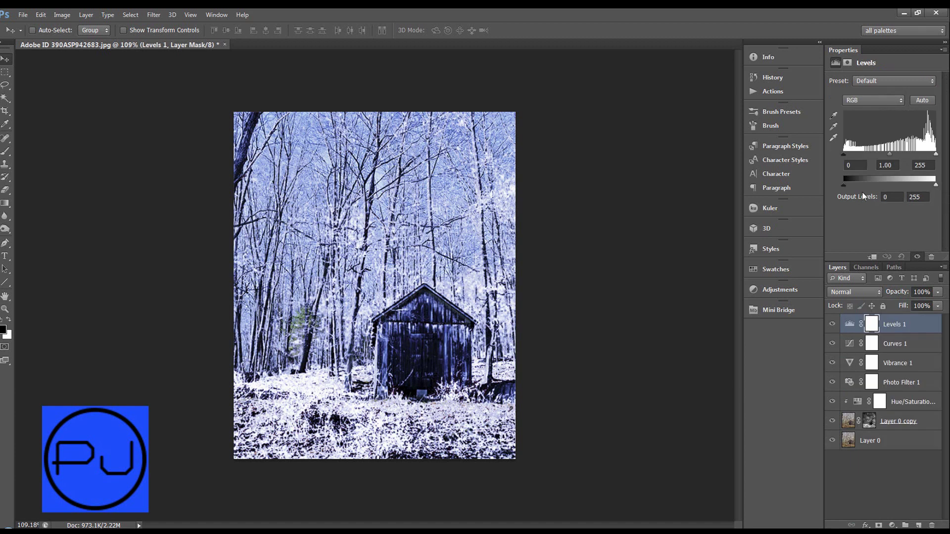
left_click_drag(846, 158, 854, 158)
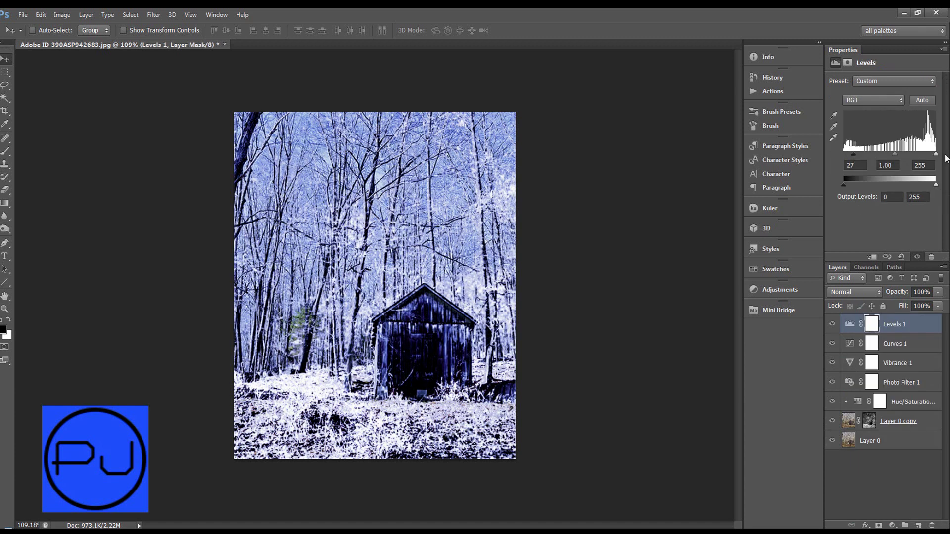
left_click_drag(935, 155, 850, 158)
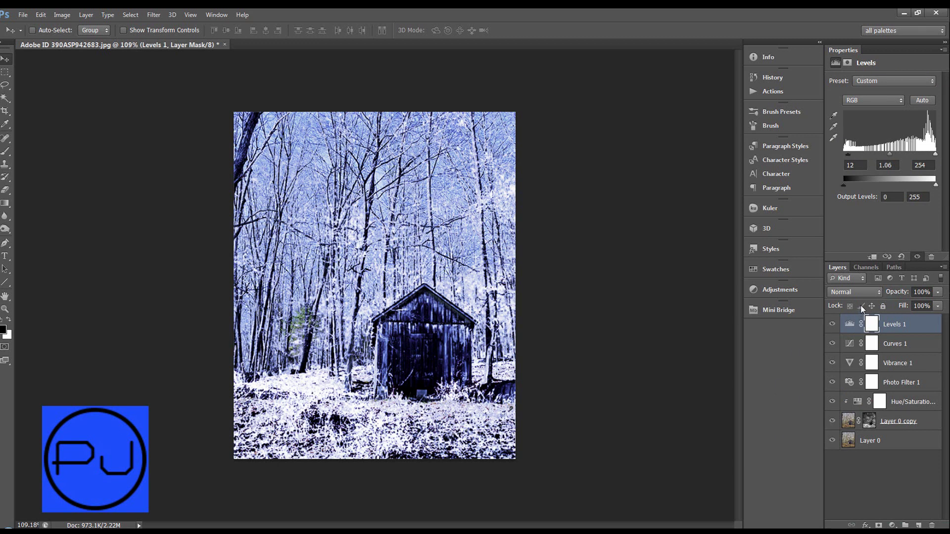
Merge all visible layers into a new Layer 1 and compare it against the original photo
left_click(943, 268)
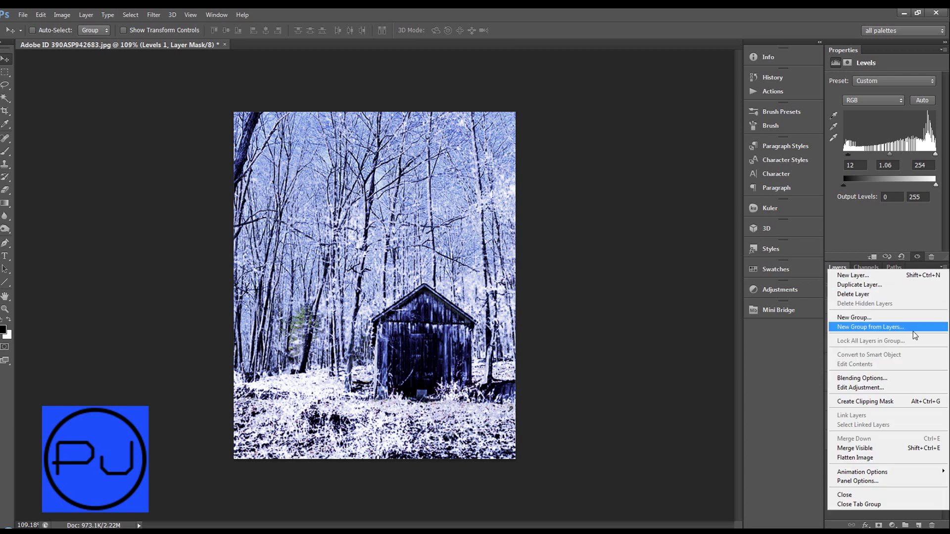
left_click(901, 449, "alt")
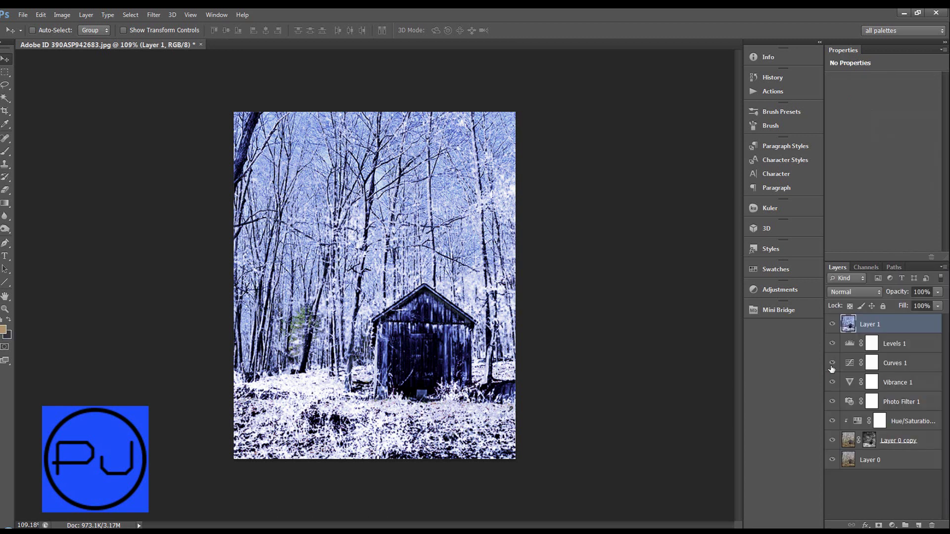
left_click(833, 325)
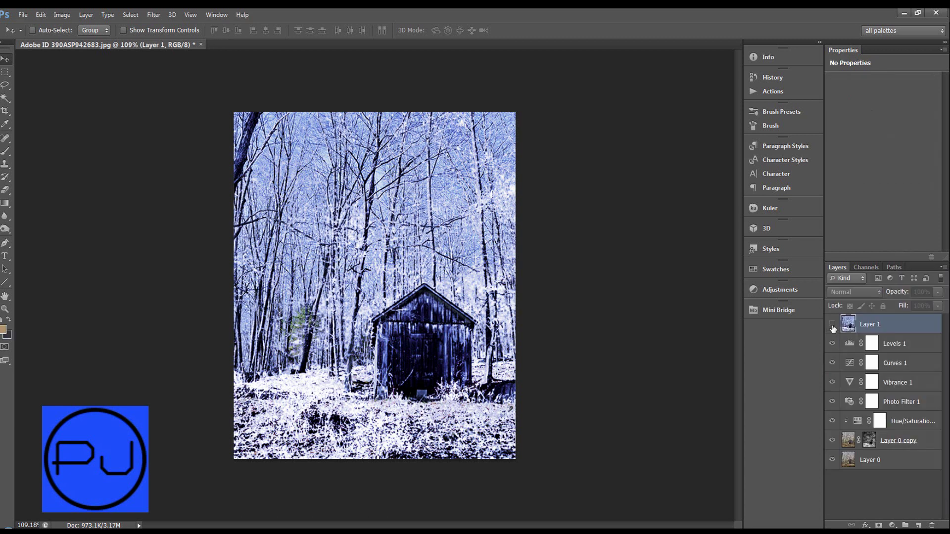
left_click(832, 460, "alt")
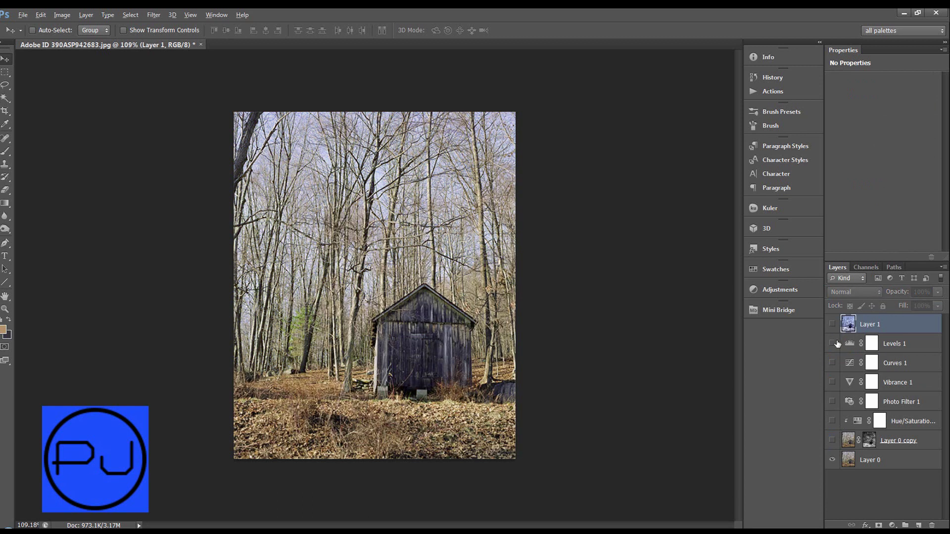
left_click(832, 324, "alt")
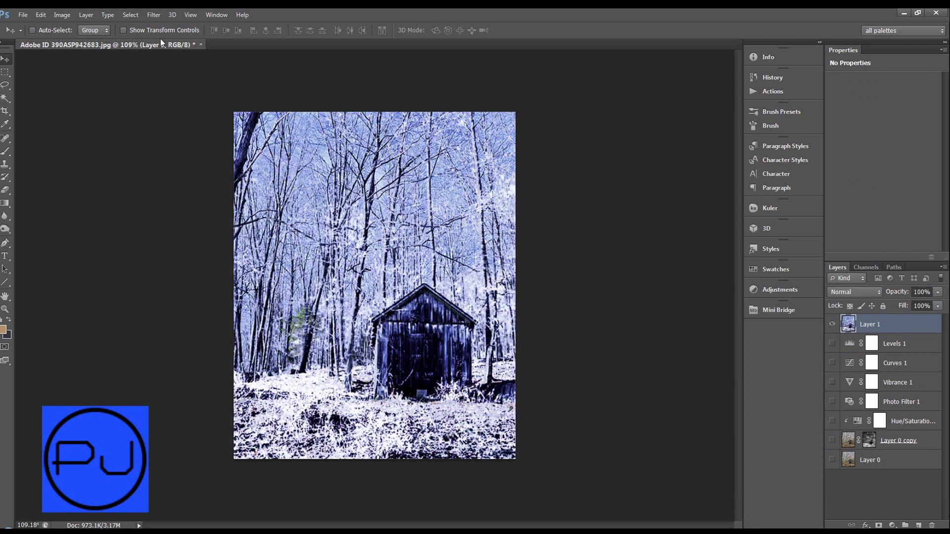
Apply a −100 Lens Correction vignette, then reapply it twice to darken the edges further
left_click(153, 16)
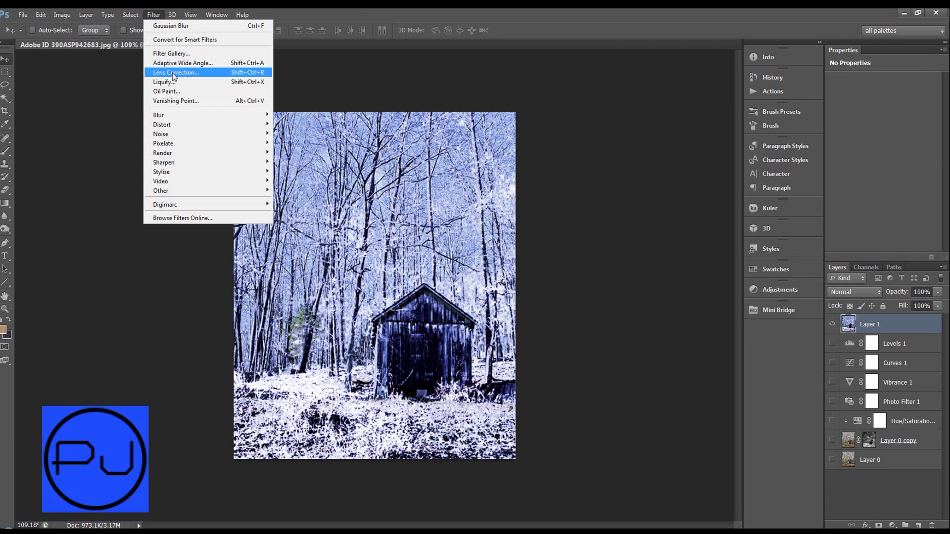
left_click(176, 72)
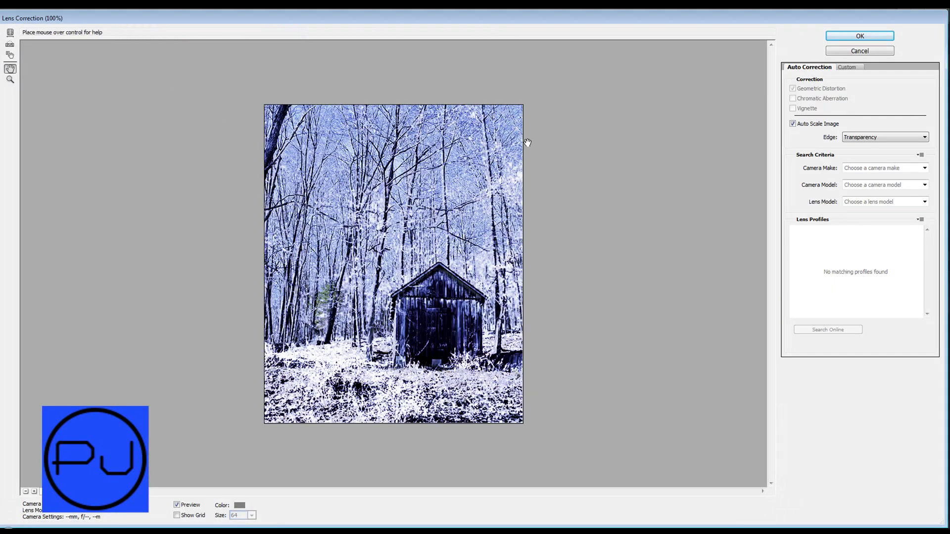
left_click(839, 69)
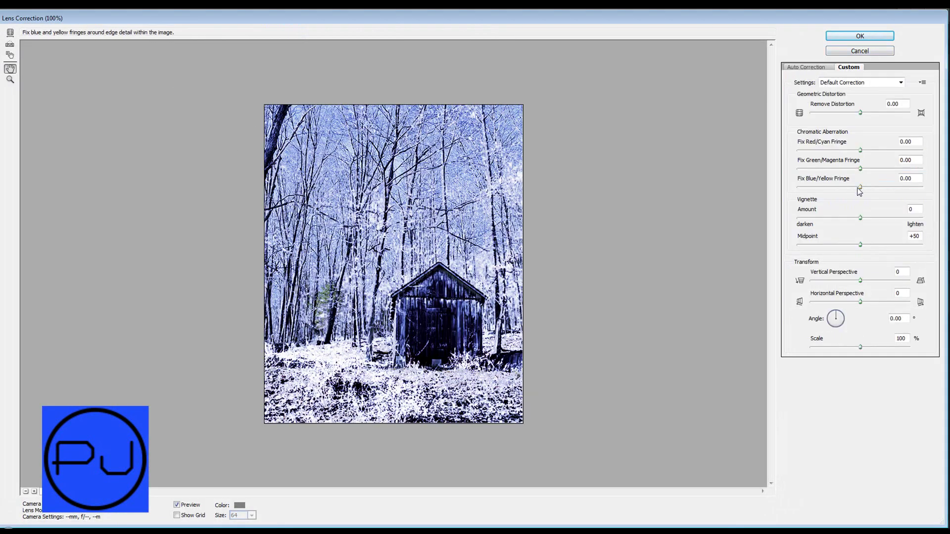
left_click_drag(860, 218, 761, 221)
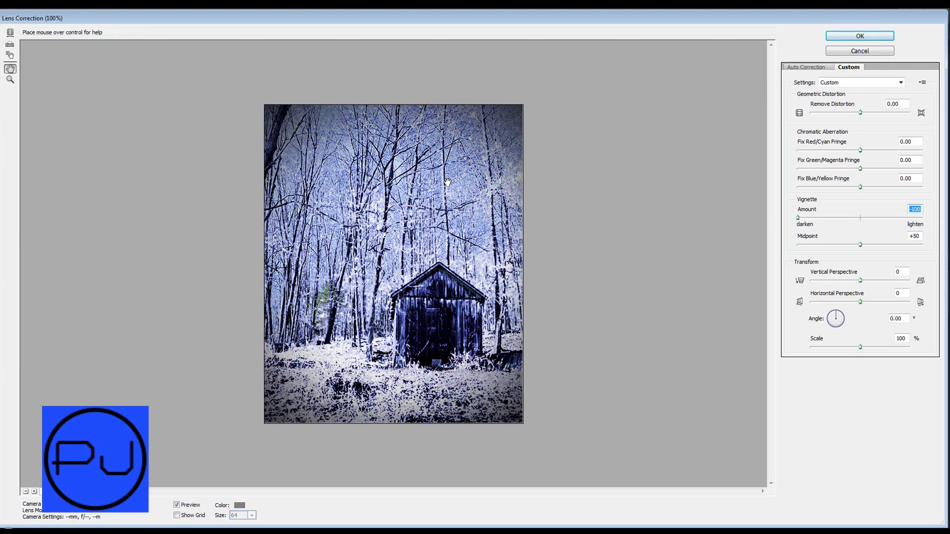
left_click(874, 36)
left_click(153, 15)
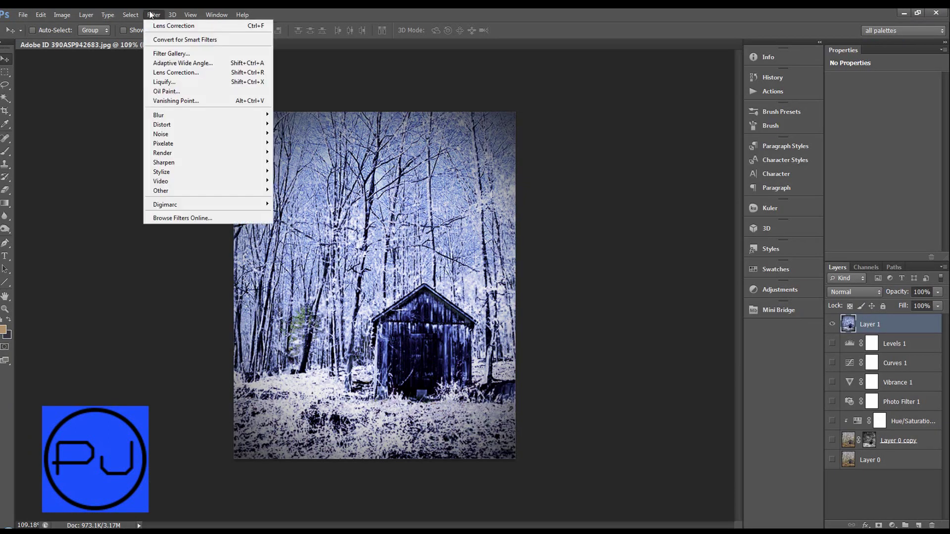
left_click(159, 26)
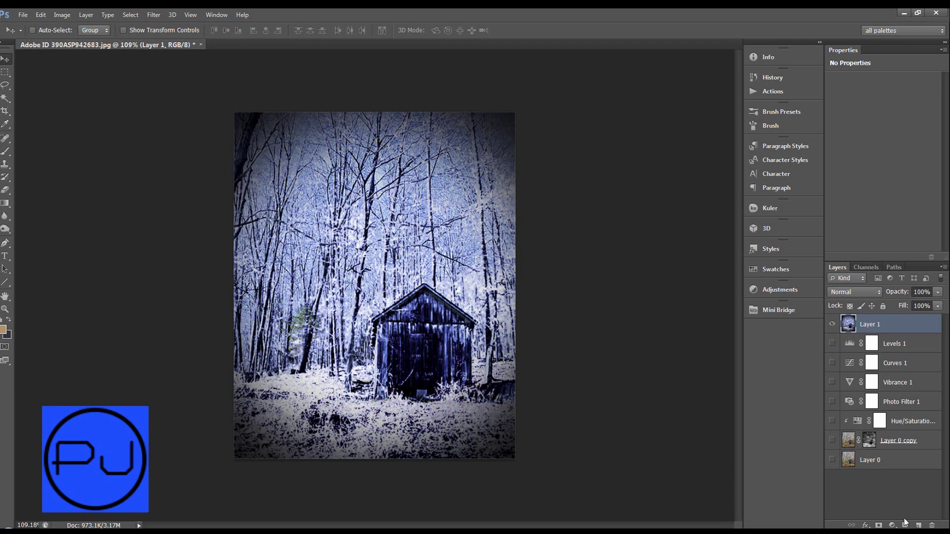
Add a new Layer 2 filled with 50% gray and convert it for smart filters
left_click(919, 524)
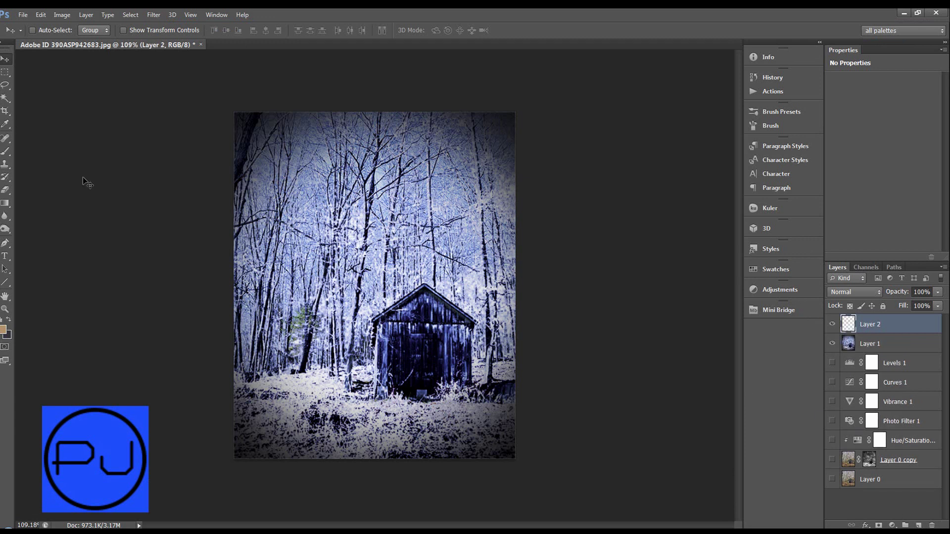
key("shift+F5")
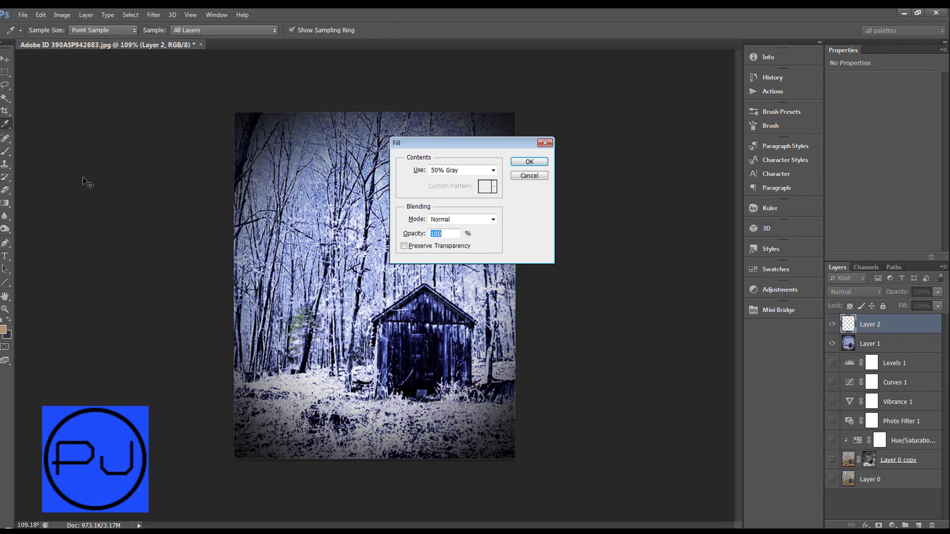
key("Return")
left_click(143, 14)
mouse_move(154, 15)
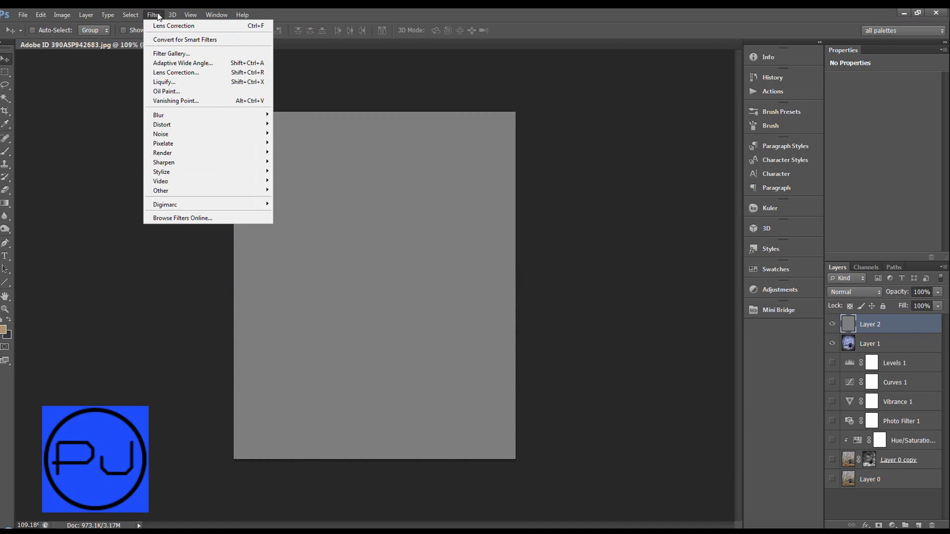
left_click(160, 39)
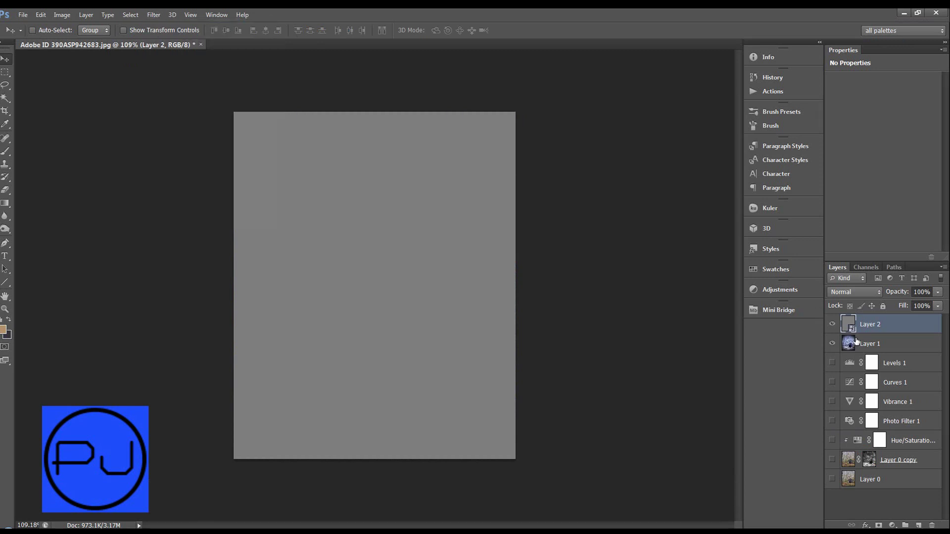
Apply monochromatic Add Noise to Layer 2, then soften it with Blur More
left_click(153, 15)
mouse_move(160, 134)
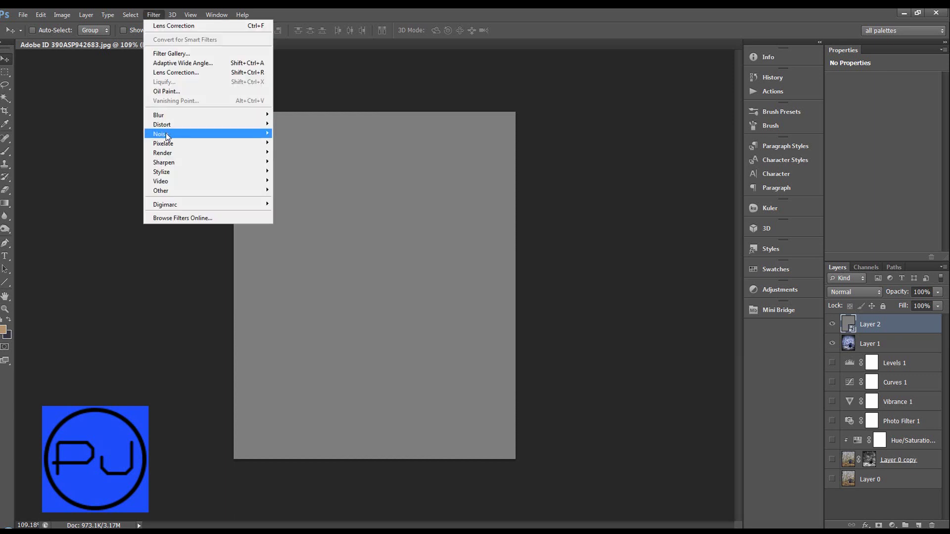
left_click(136, 134)
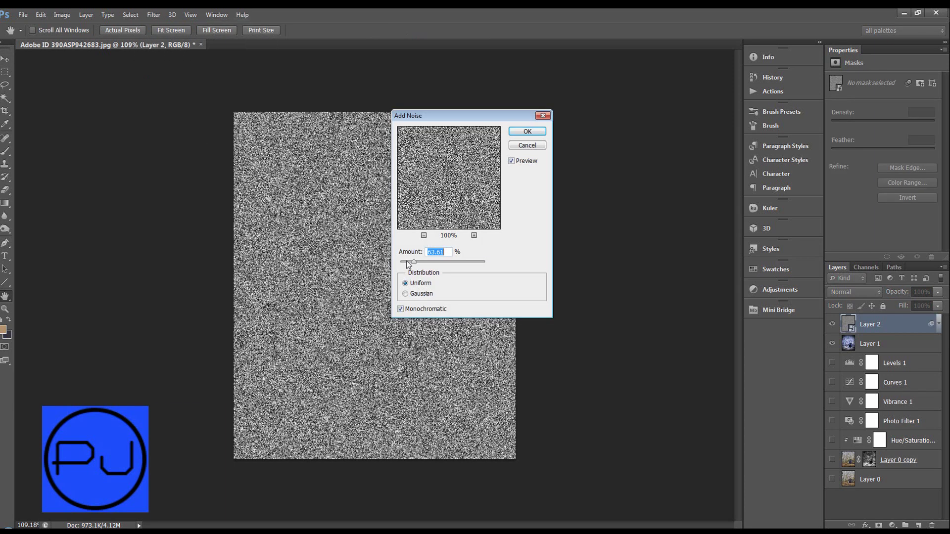
left_click(527, 131)
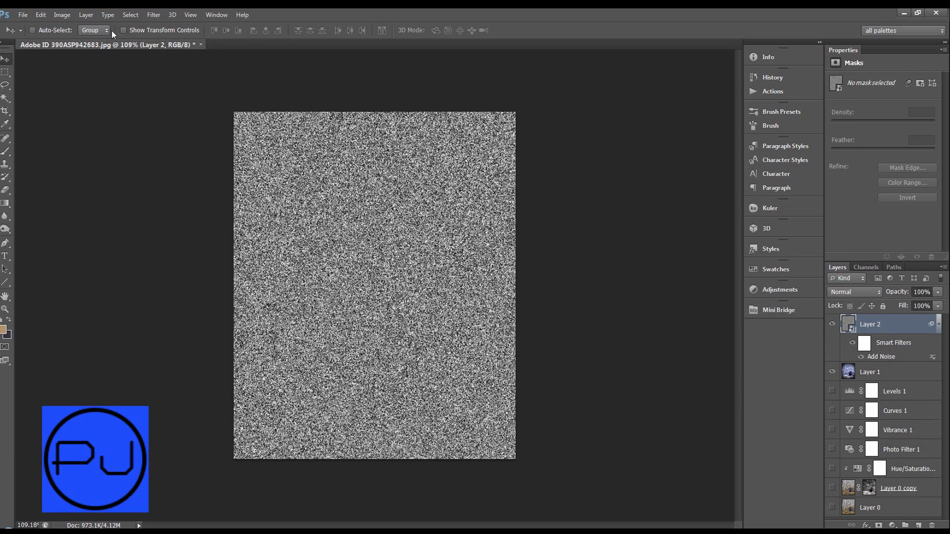
left_click(155, 15)
mouse_move(159, 114)
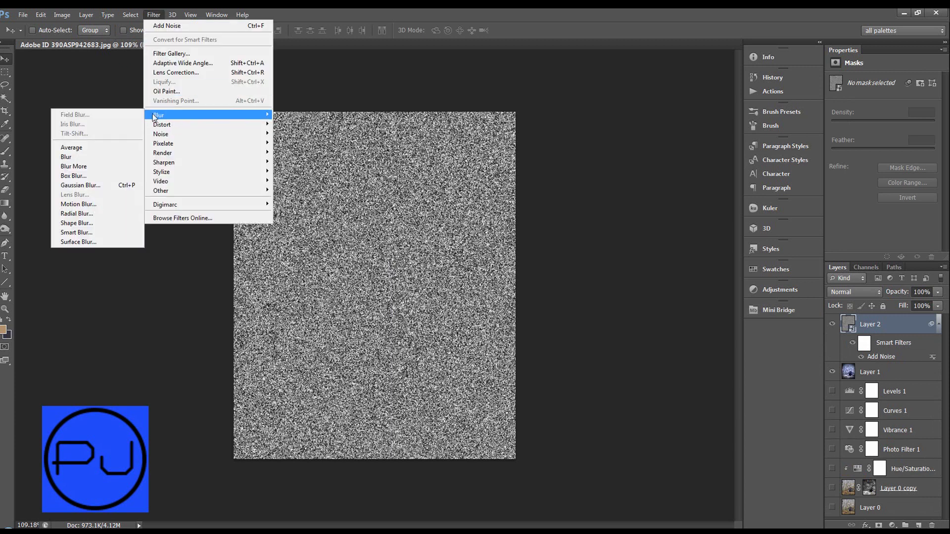
left_click(91, 168)
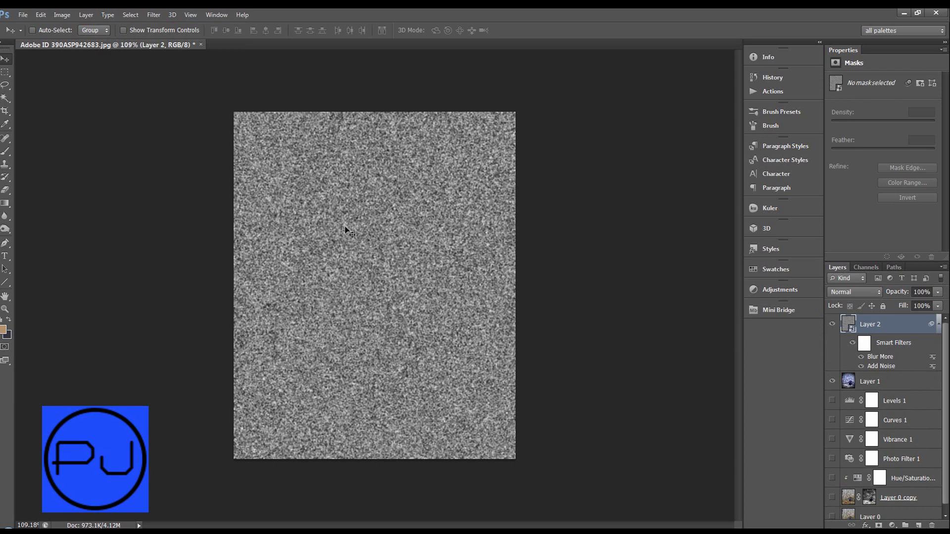
Clip a Levels adjustment to Layer 2 with input levels 184 and 199, then select both layers
left_click(892, 525)
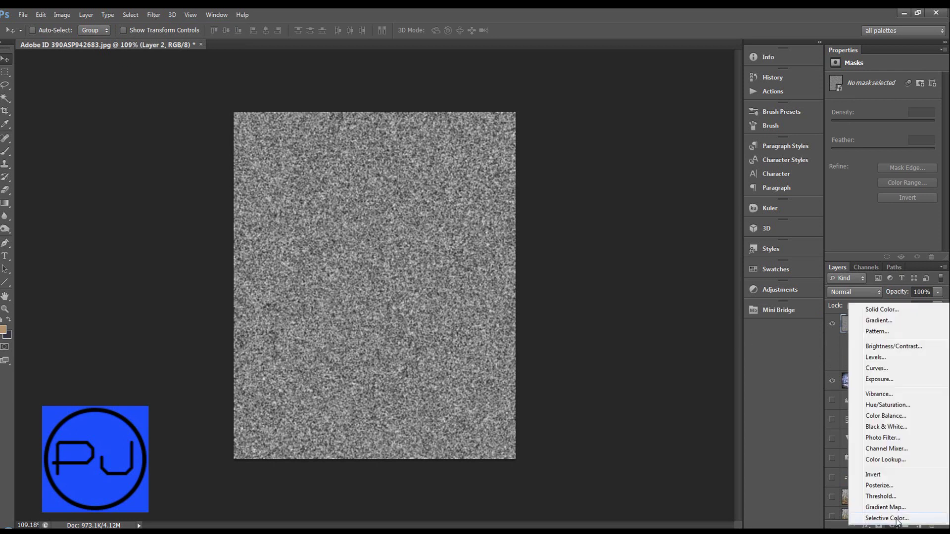
left_click(891, 361, "alt")
left_click(546, 193)
left_click(683, 177)
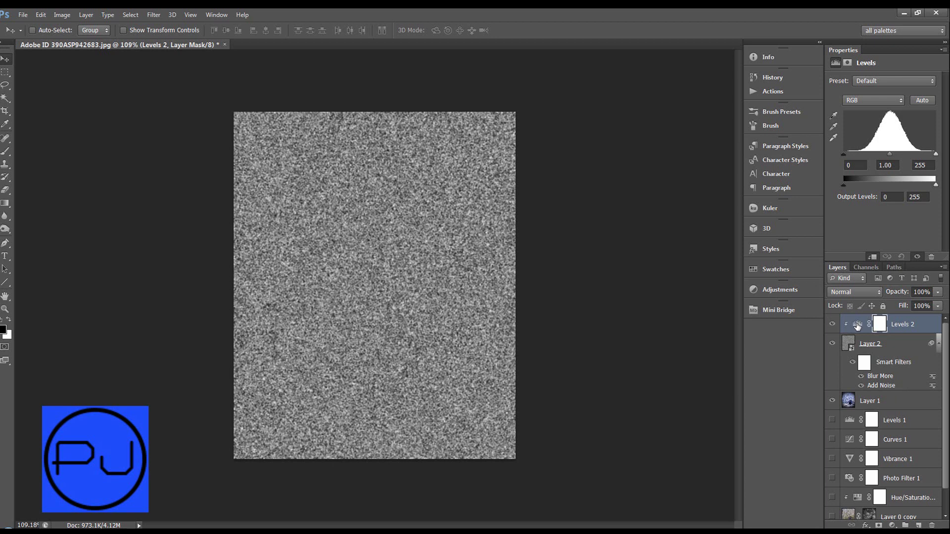
mouse_move(843, 154)
left_mouse_down()
mouse_move(923, 154)
mouse_move(899, 154)
mouse_move(916, 154)
mouse_move(909, 158)
left_mouse_up()
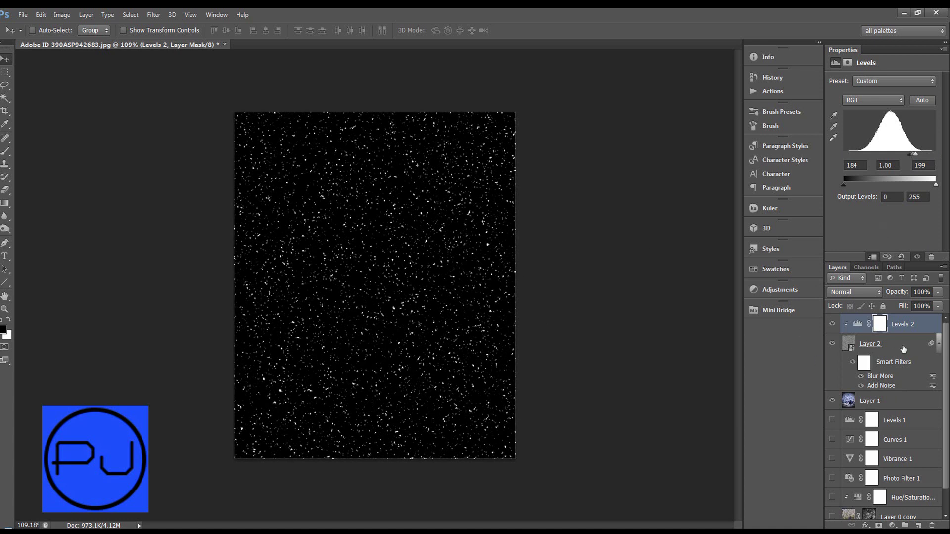
left_click(909, 342)
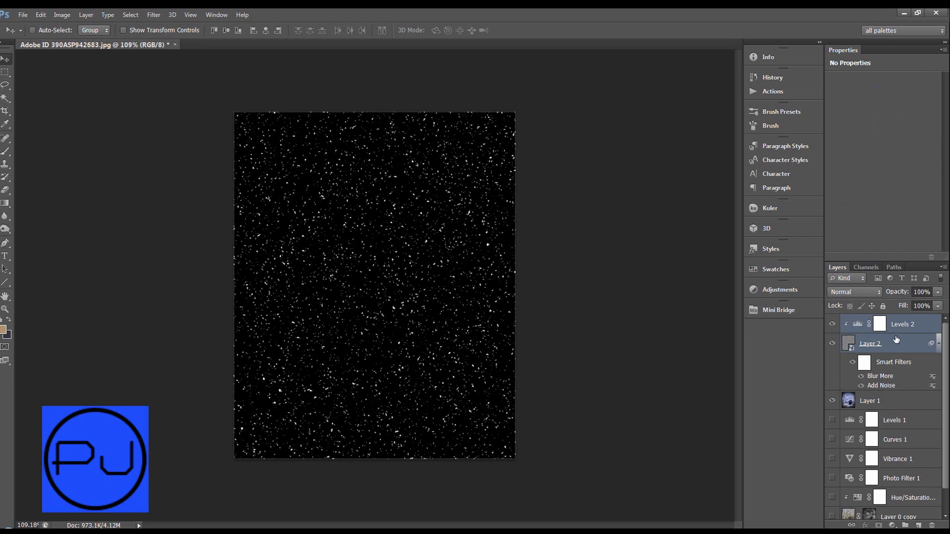
Merge the noise layer with its Levels adjustment and enlarge the snow layer about threefold
key("ctrl+e")
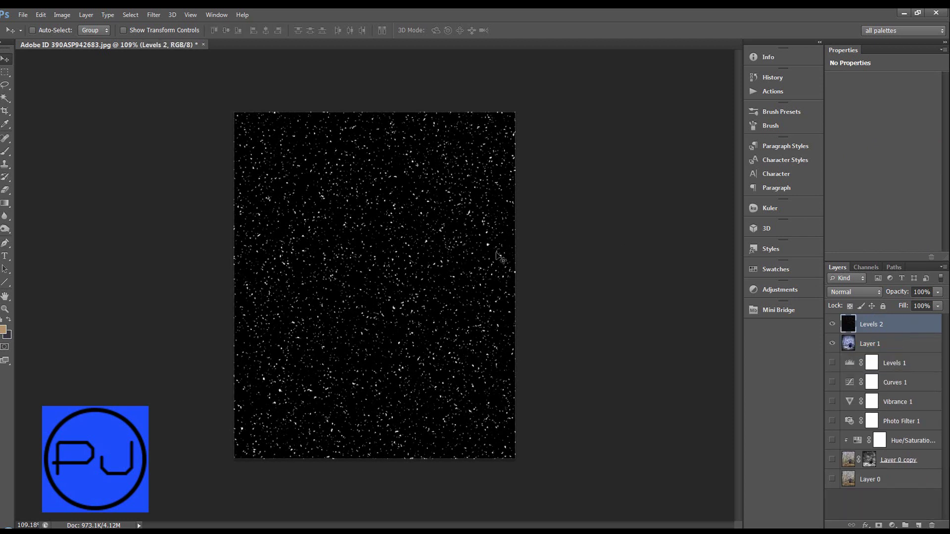
key("ctrl+t")
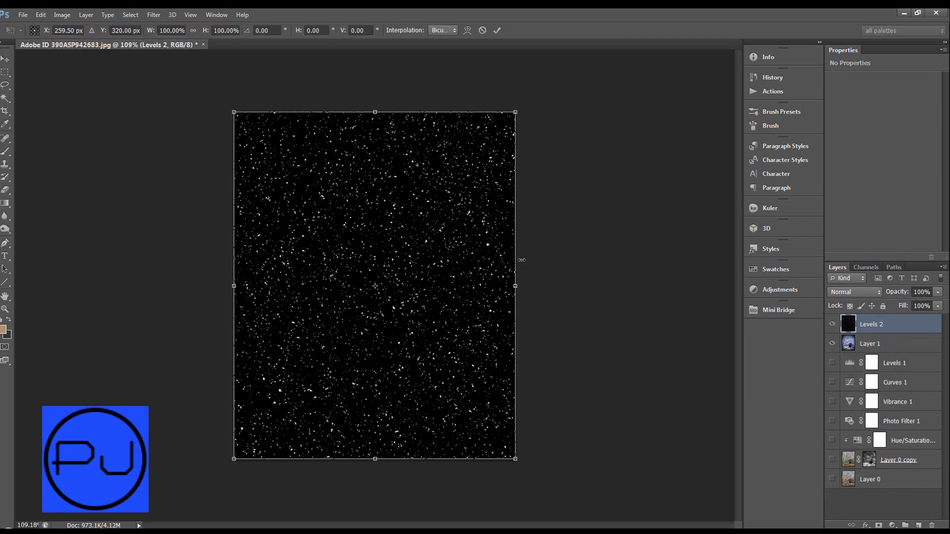
scroll(534, 263, "down", 2)
scroll(543, 261, "down", 2)
scroll(475, 193, "down", 2)
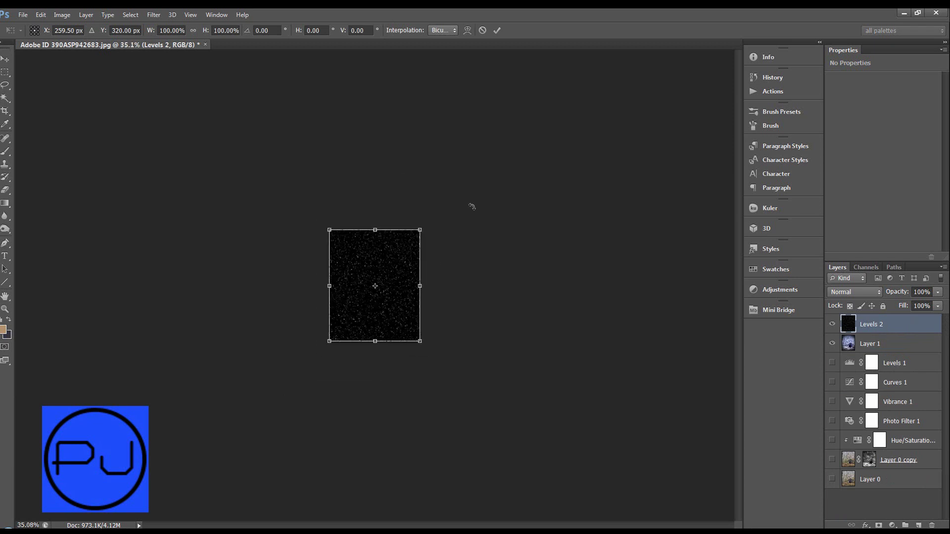
left_click_drag(422, 229, 534, 142)
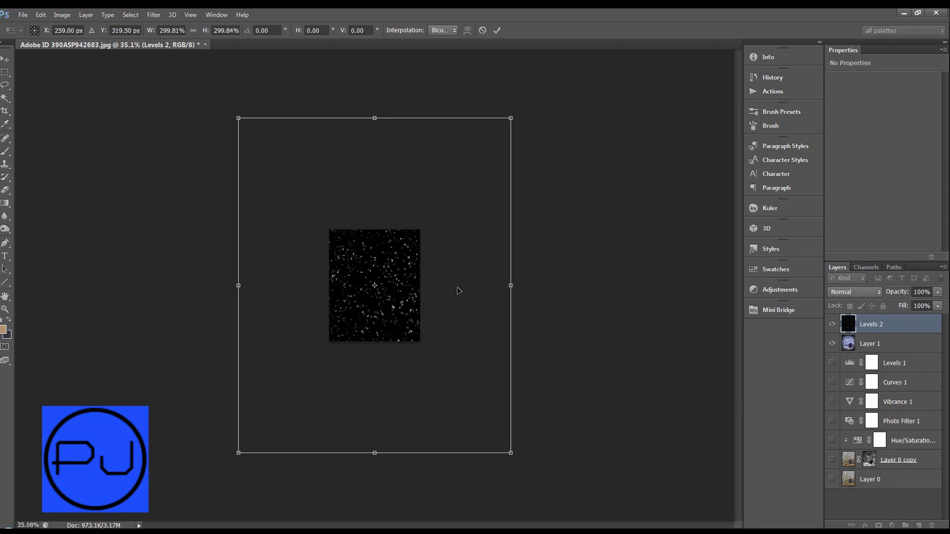
left_click_drag(511, 119, 523, 104)
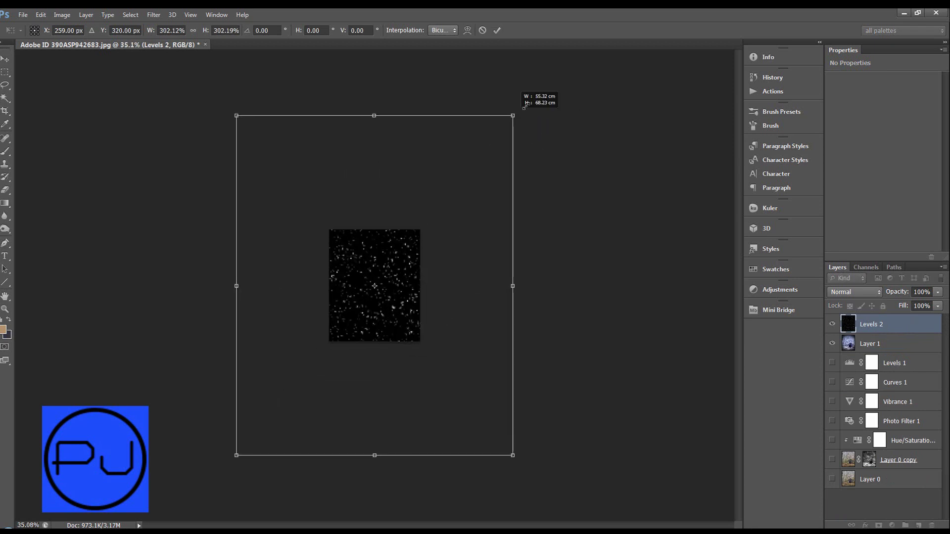
left_click(497, 30)
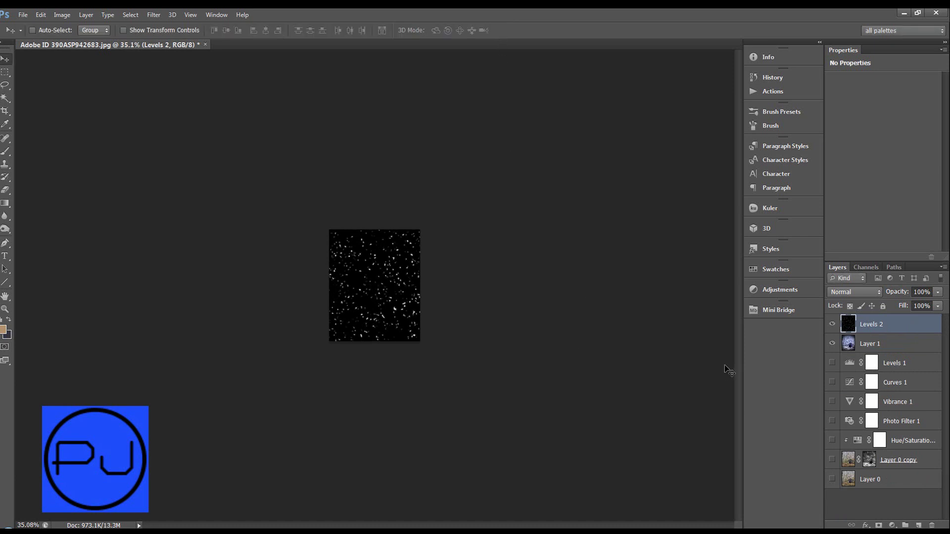
Duplicate the snow layer and rotate the copy at an angle
key("ctrl+j")
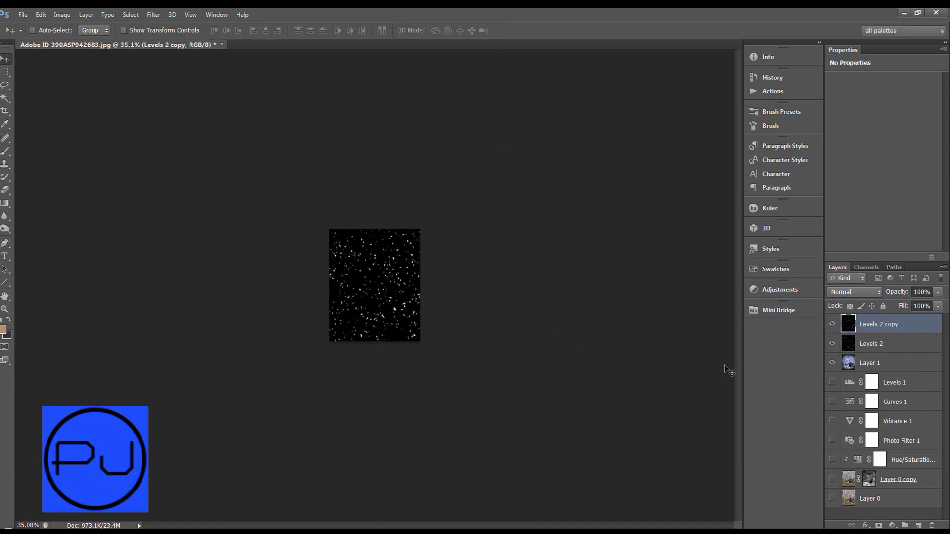
key("ctrl+t")
left_click_drag(535, 90, 605, 246)
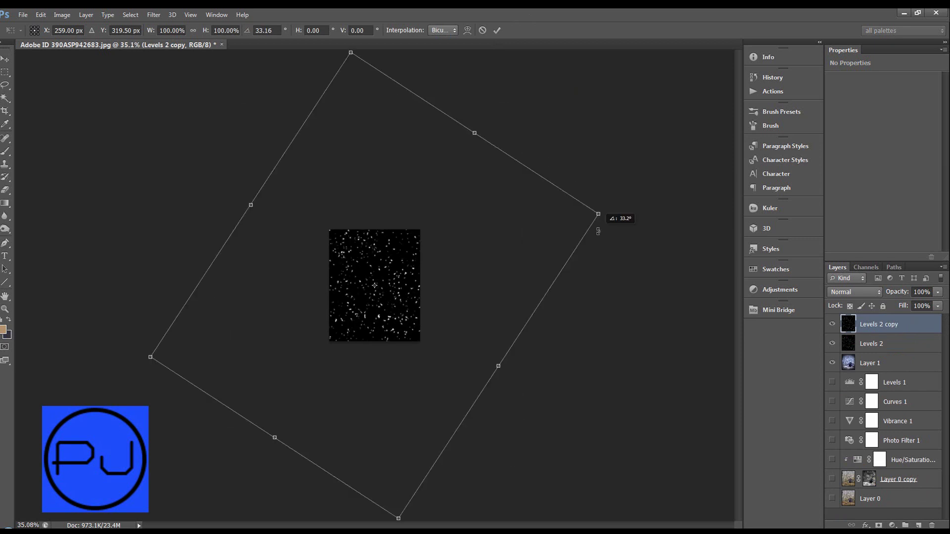
left_click(497, 33)
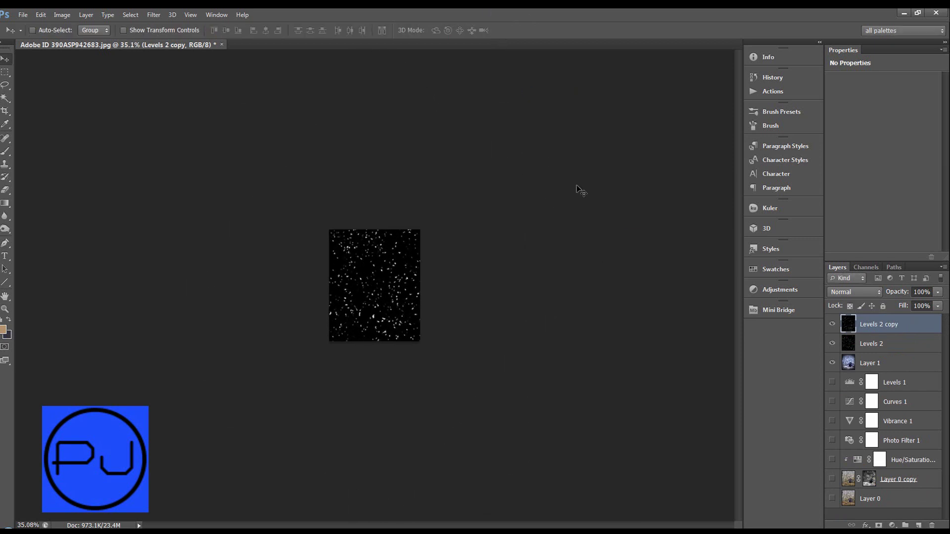
key("ctrl+t")
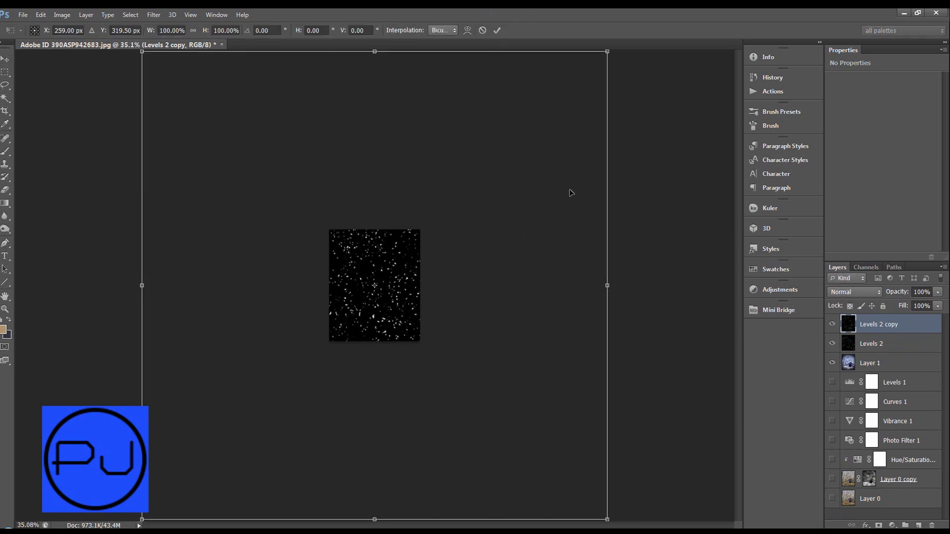
key("Return")
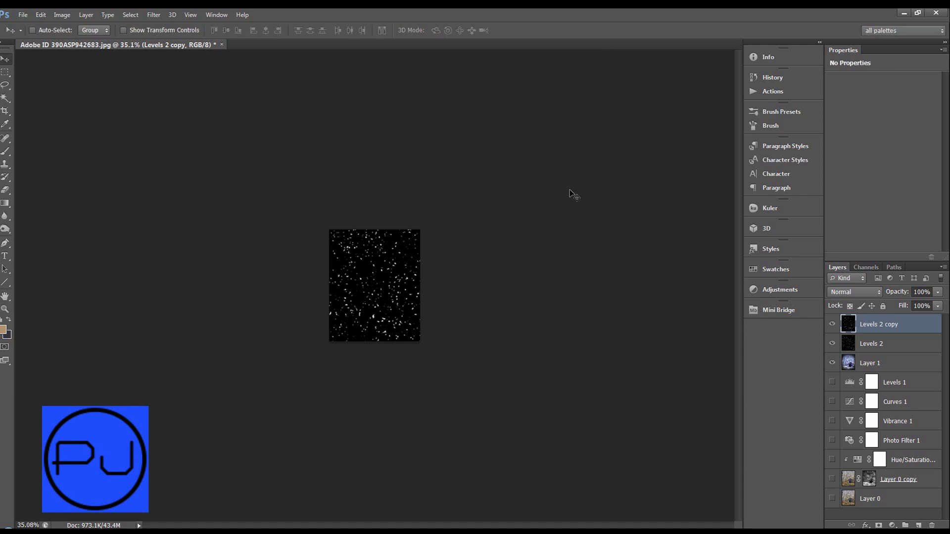
Duplicate the snow layer again and shrink this copy to roughly 80% for smaller flakes
key("ctrl+j")
key("ctrl+t")
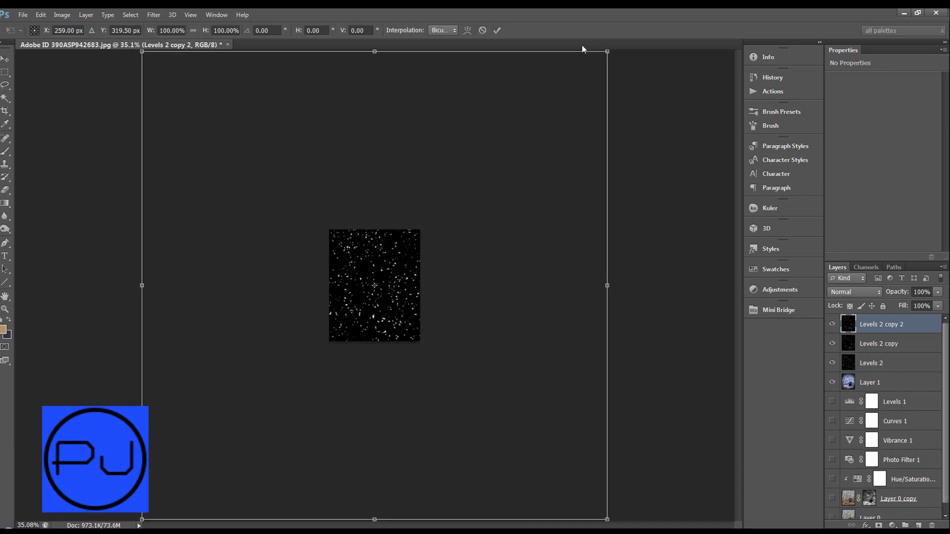
scroll(590, 71, "down", 2)
left_click_drag(567, 91, 499, 159)
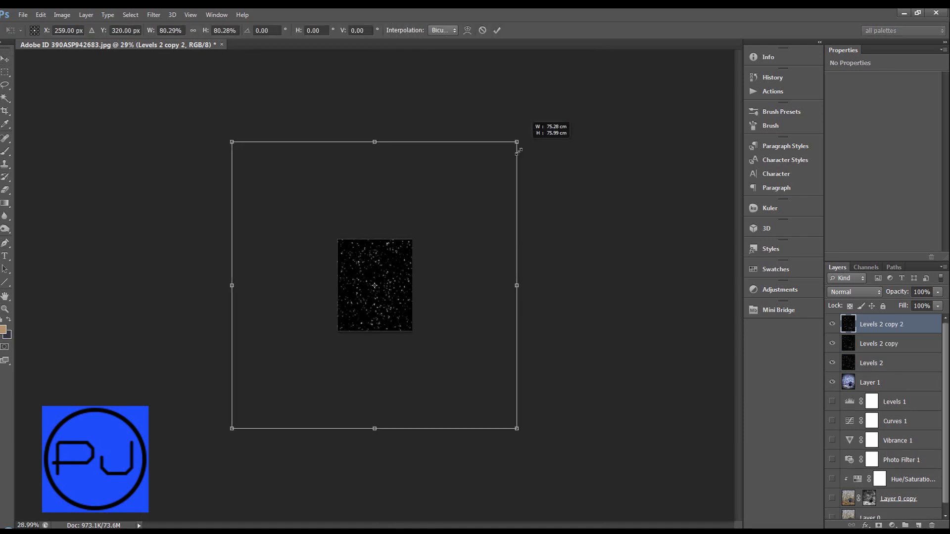
left_click(496, 30)
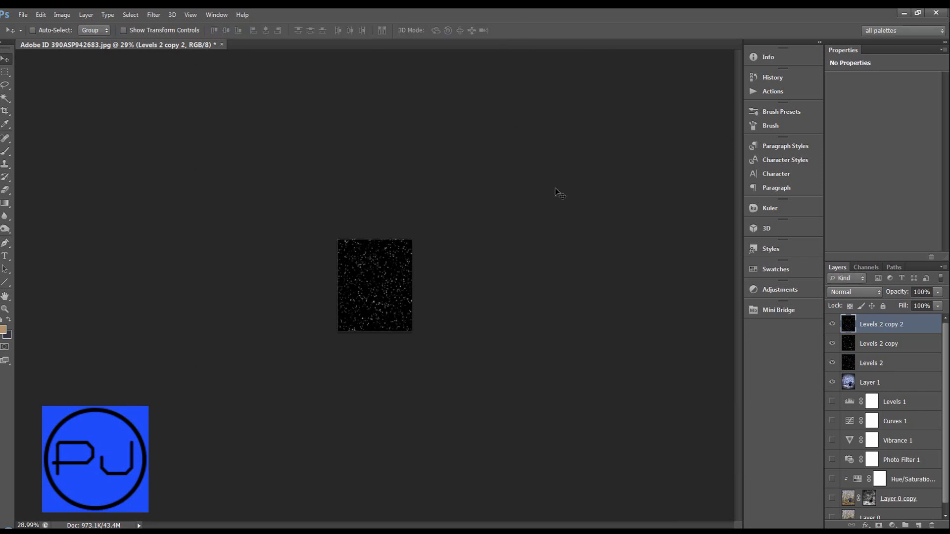
Create a fourth snow copy, Levels 2 copy 3, scaled down to about 53%
key("ctrl+j")
key("ctrl+t")
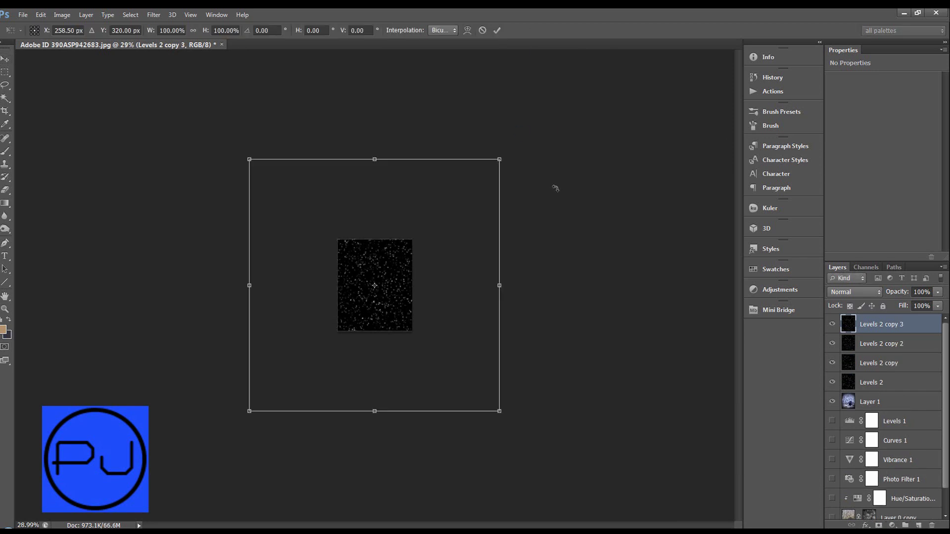
left_click_drag(498, 161, 442, 218)
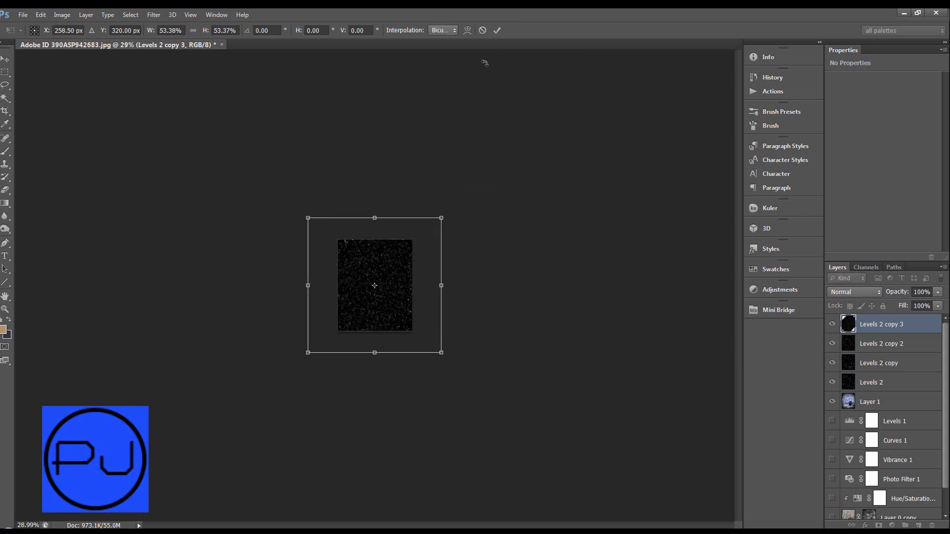
left_click(494, 33)
scroll(531, 286, "up", 5)
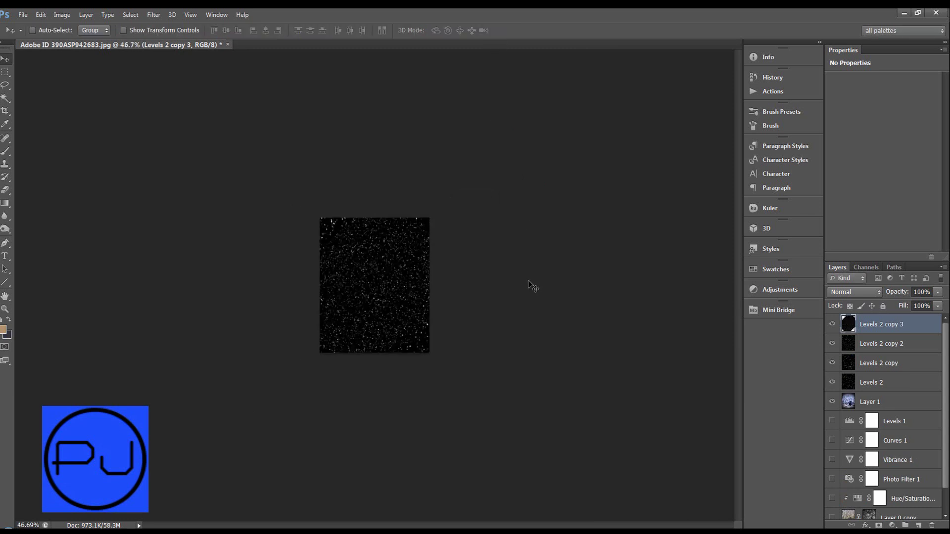
Set Levels 2 and its copies 1, 2 and 3 to Screen blend mode
left_click(893, 384, "shift")
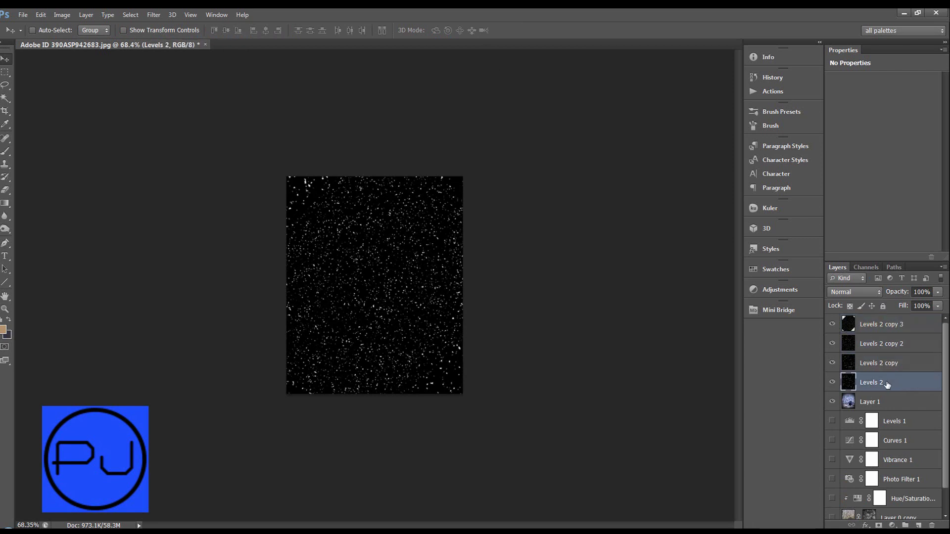
left_click(854, 292)
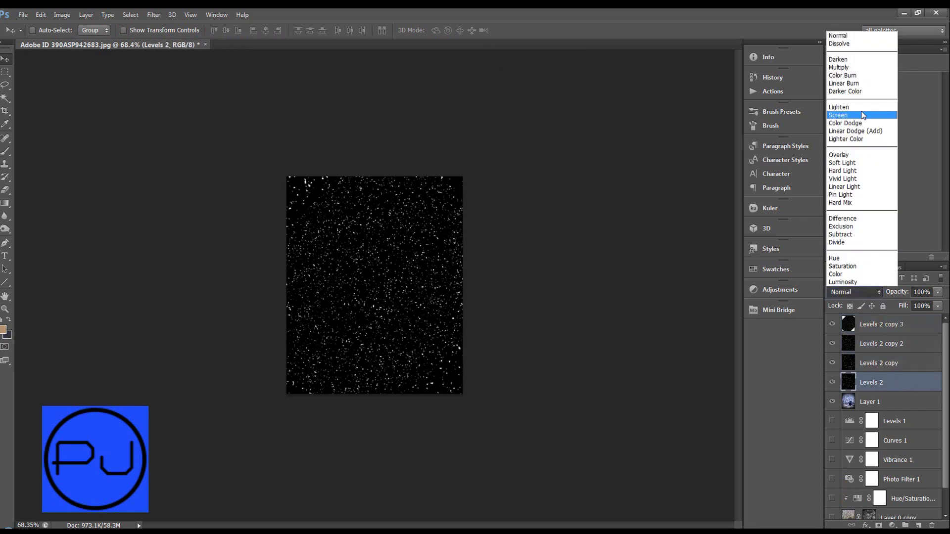
left_click(856, 113)
left_click(880, 365)
left_click(862, 292)
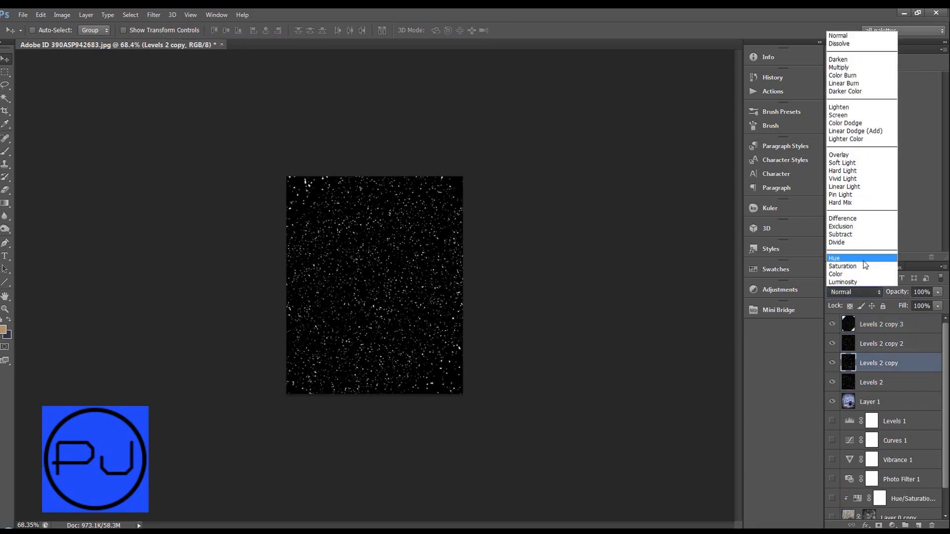
left_click(864, 114)
left_click(875, 343)
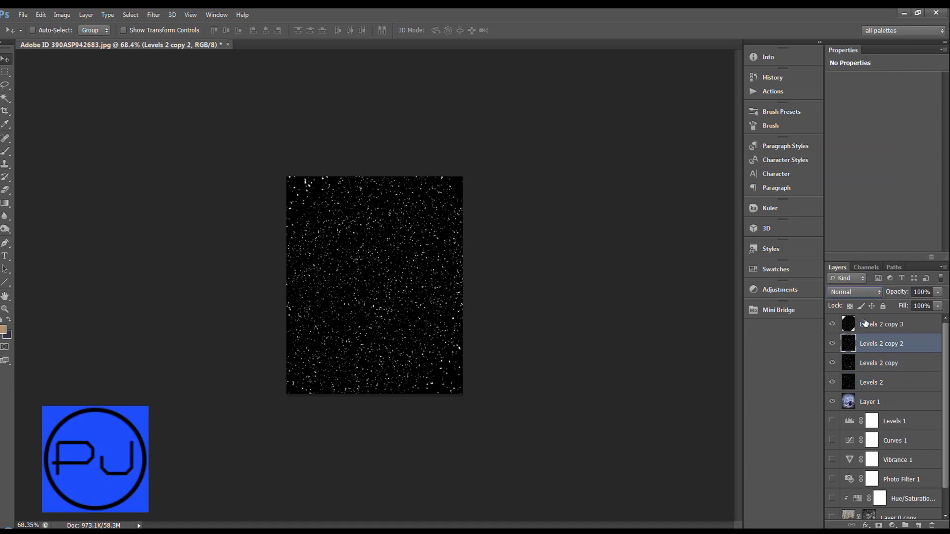
left_click(854, 292)
left_click(861, 114)
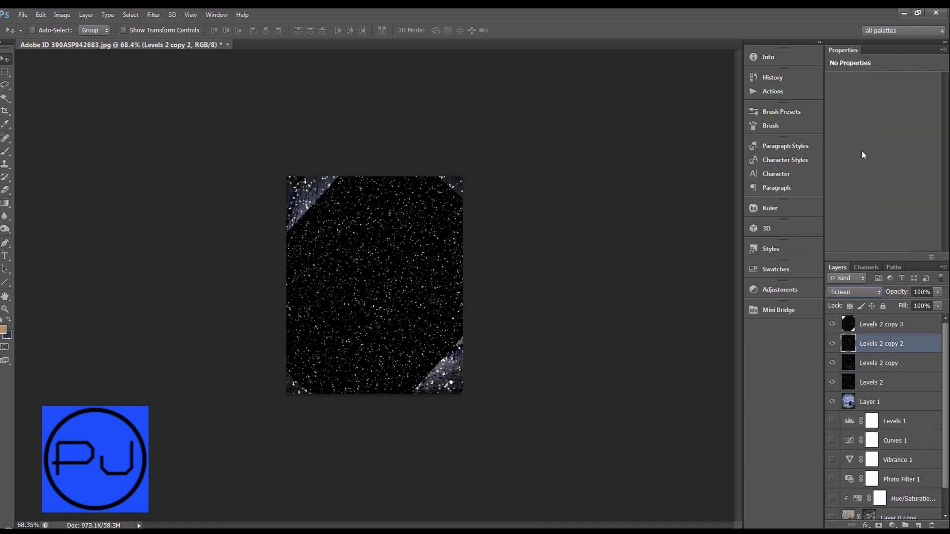
left_click(868, 326)
left_click(863, 291)
left_click(867, 123)
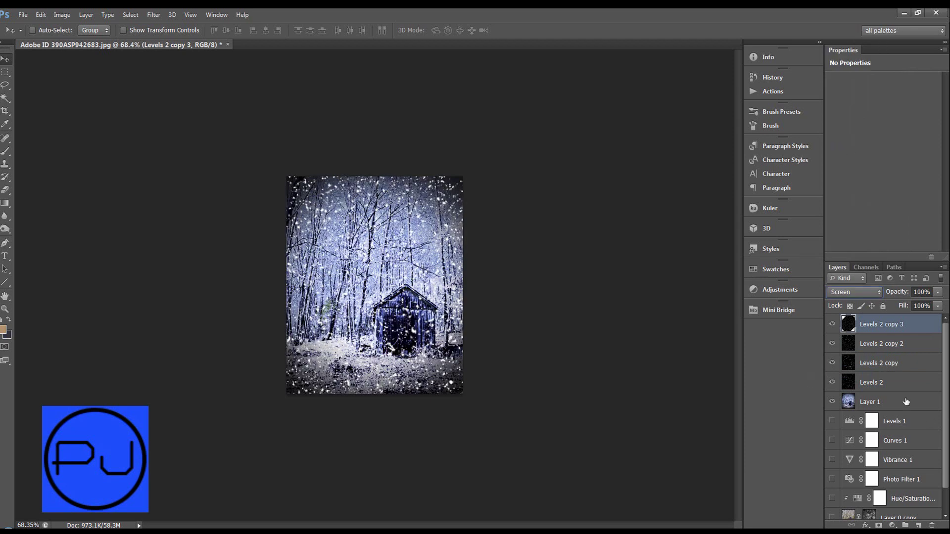
Hide the three upper snow copies and give Levels 2 a 2-pixel Gaussian Blur
left_click_drag(831, 324, 831, 363)
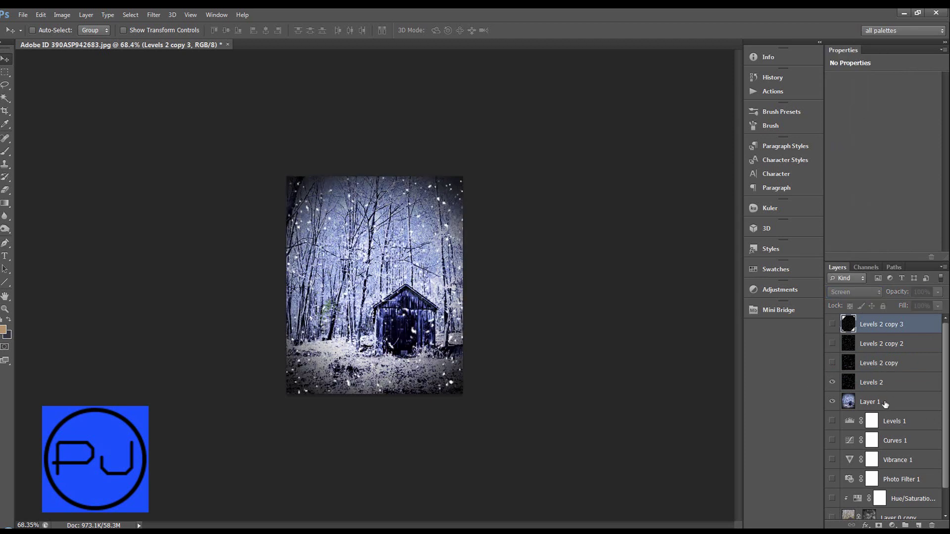
left_click(881, 384)
left_click(153, 15)
mouse_move(158, 115)
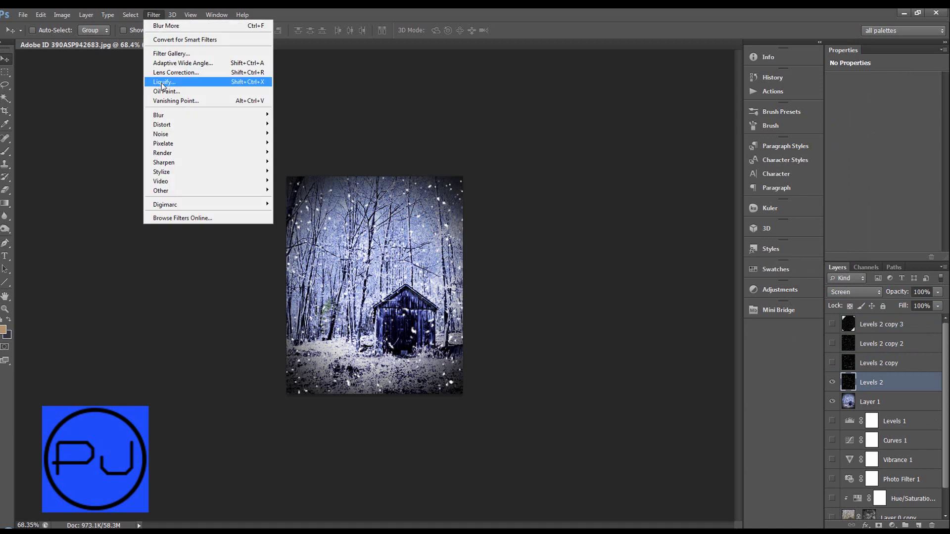
left_click(114, 185)
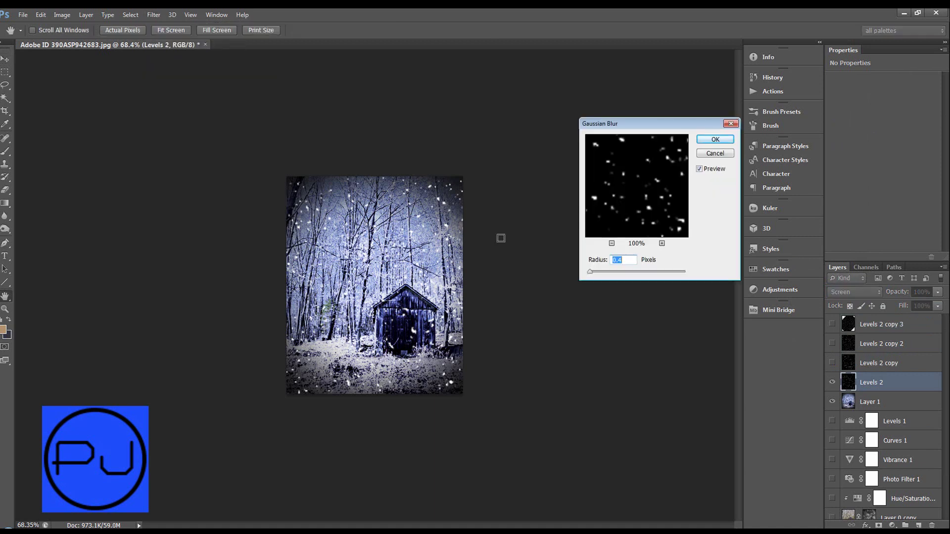
type("2")
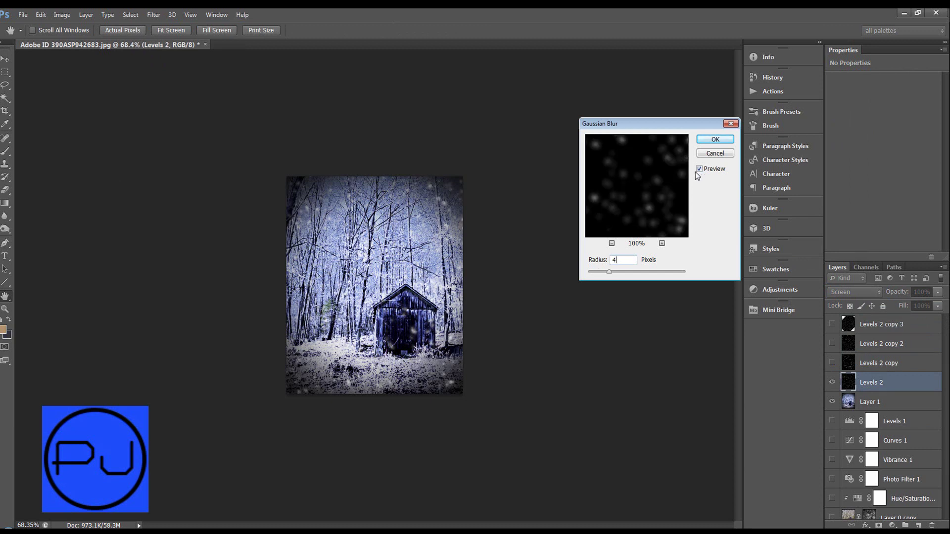
left_click(715, 140)
Show Levels 2 copy and apply a 2.5-pixel Gaussian Blur to it
left_click(866, 362)
left_click(831, 363)
left_click(154, 15)
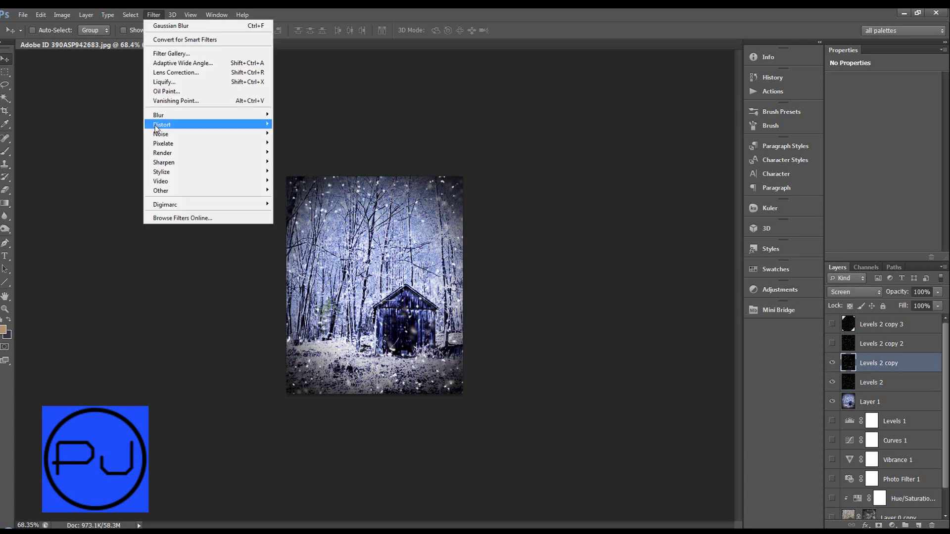
mouse_move(159, 115)
left_click(111, 185)
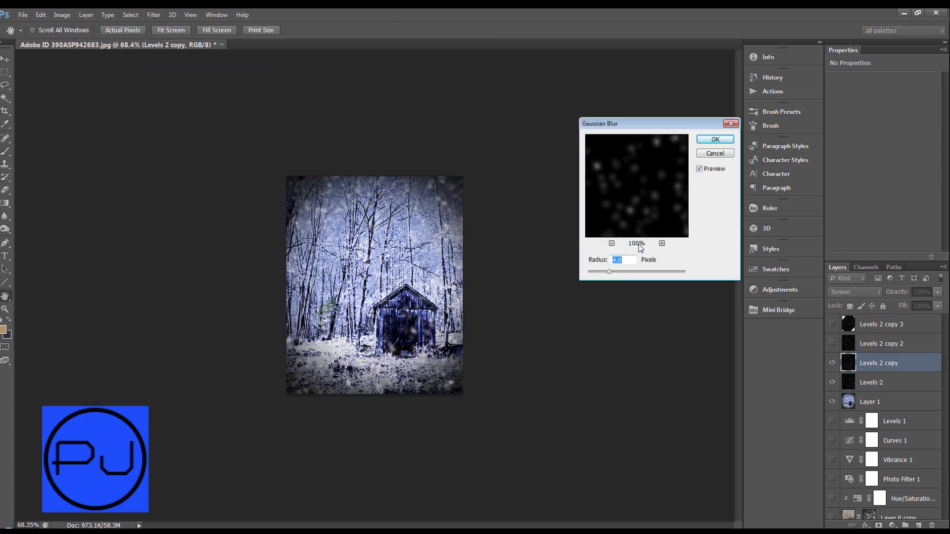
type("2.5")
key("Return")
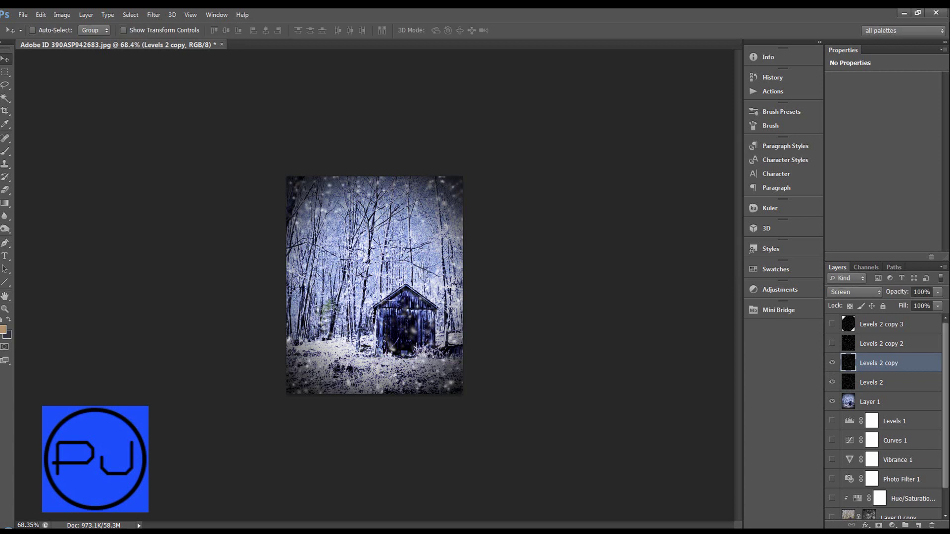
Show Levels 2 copy 2 and copy 3 and apply the light Blur filter to each
left_click(872, 343)
left_click(832, 343)
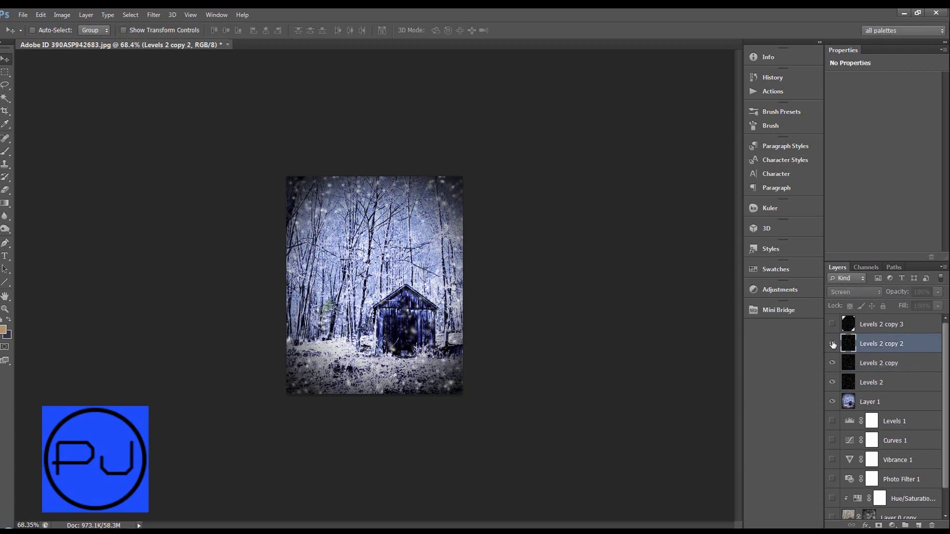
left_click(152, 16)
mouse_move(159, 114)
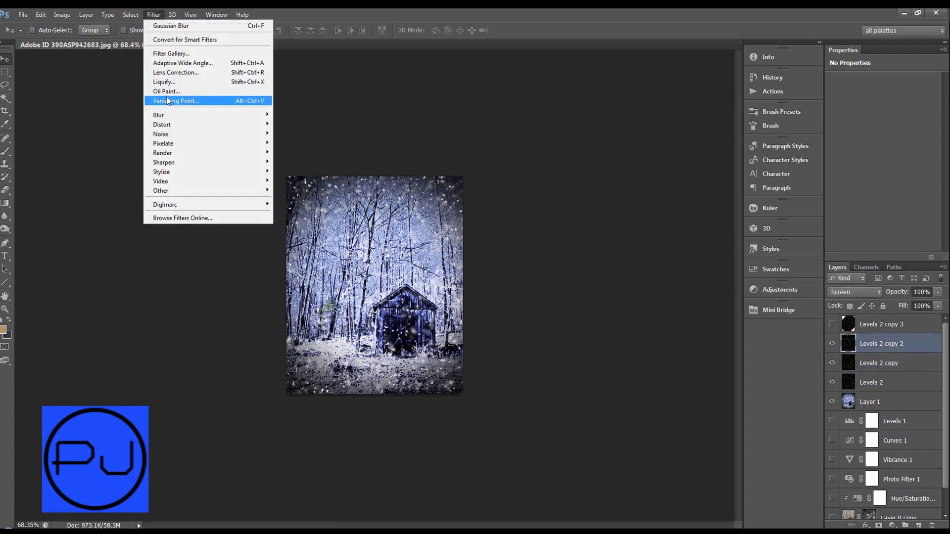
left_click(109, 158)
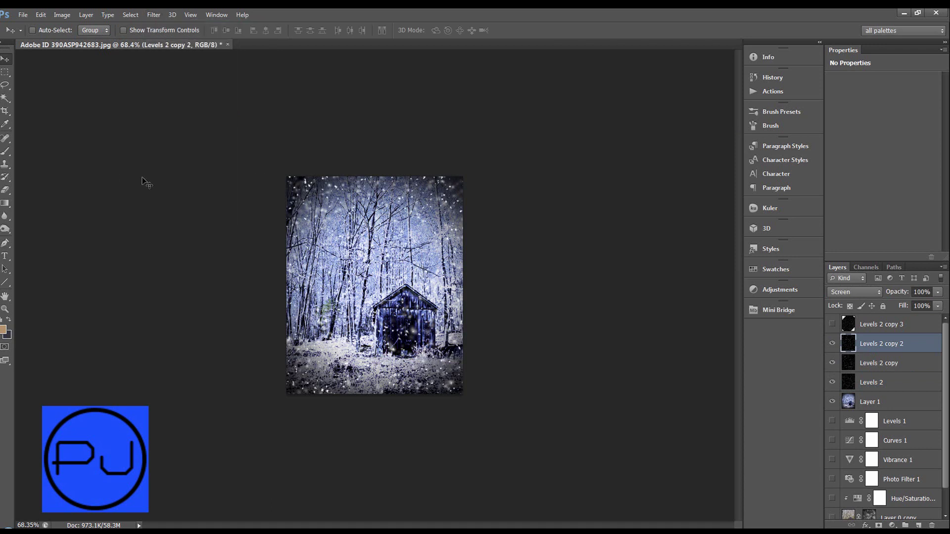
left_click(859, 325)
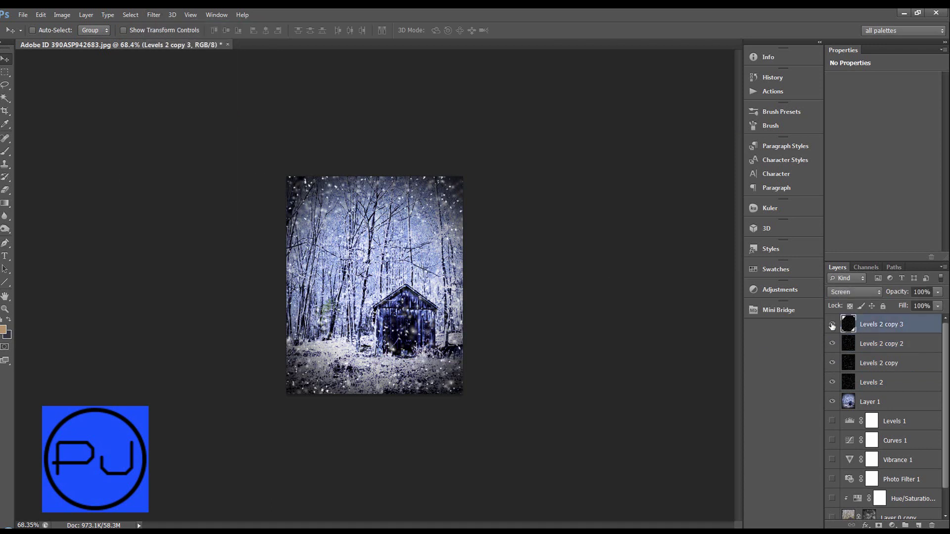
left_click(154, 15)
mouse_move(159, 115)
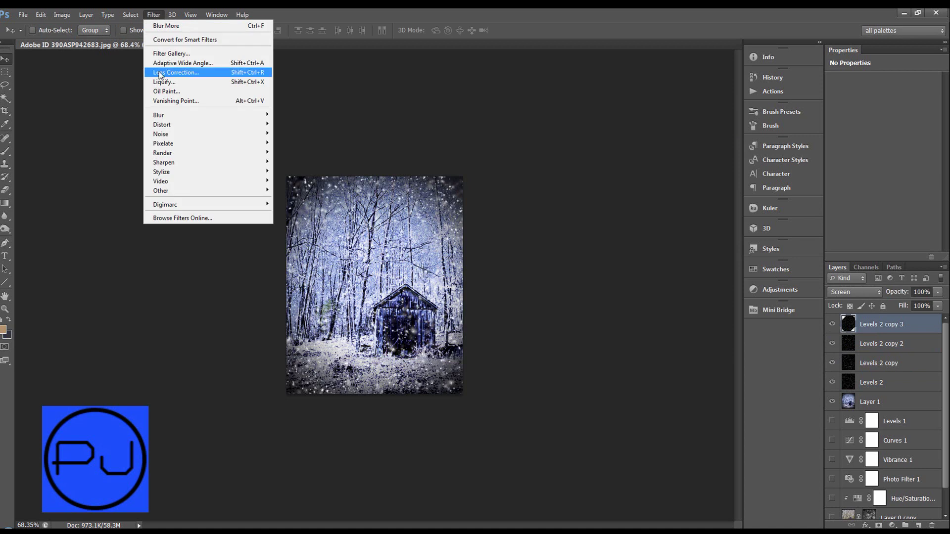
left_click(115, 158)
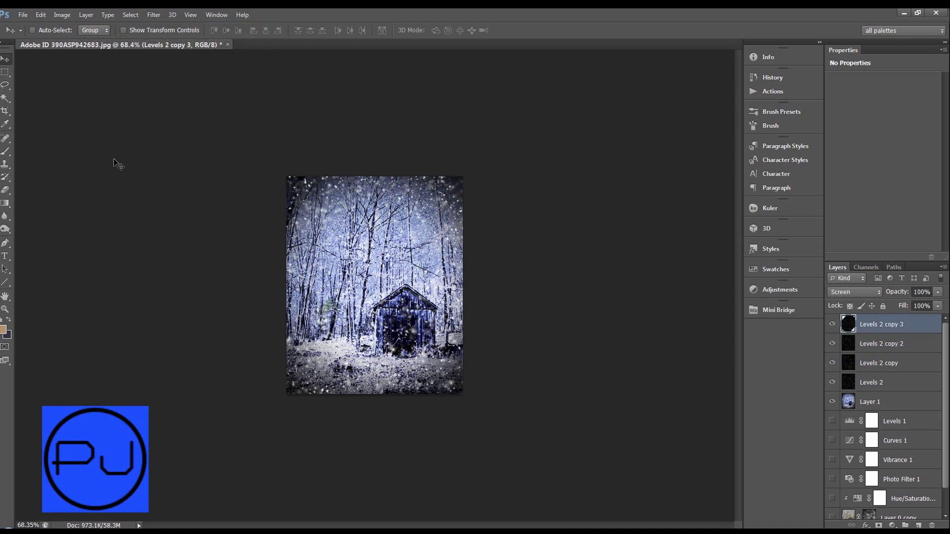
scroll(611, 270, "up", 3)
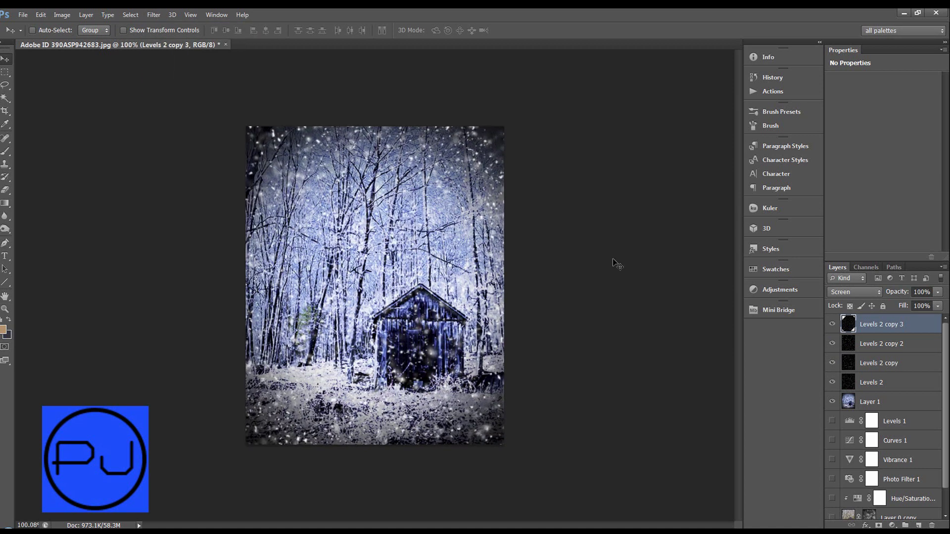
scroll(615, 259, "down", 1)
scroll(642, 277, "down", 1)
scroll(641, 277, "up", 1)
left_click_drag(946, 357, 946, 438)
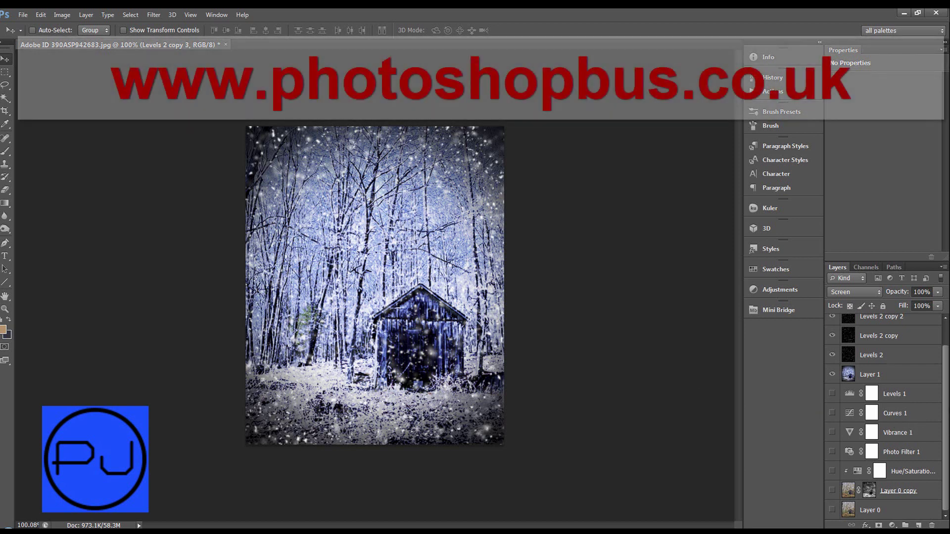
left_click(833, 510, "alt")
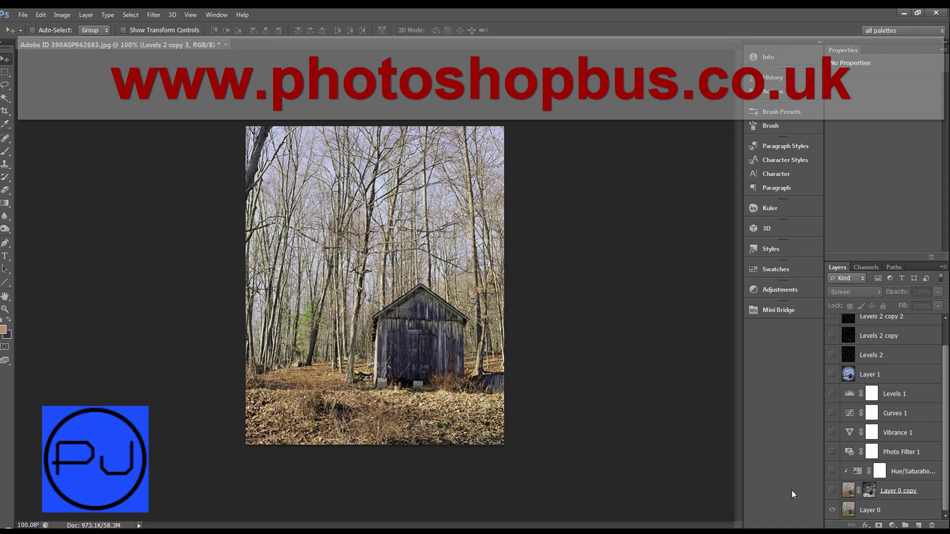
left_click(833, 510, "alt")
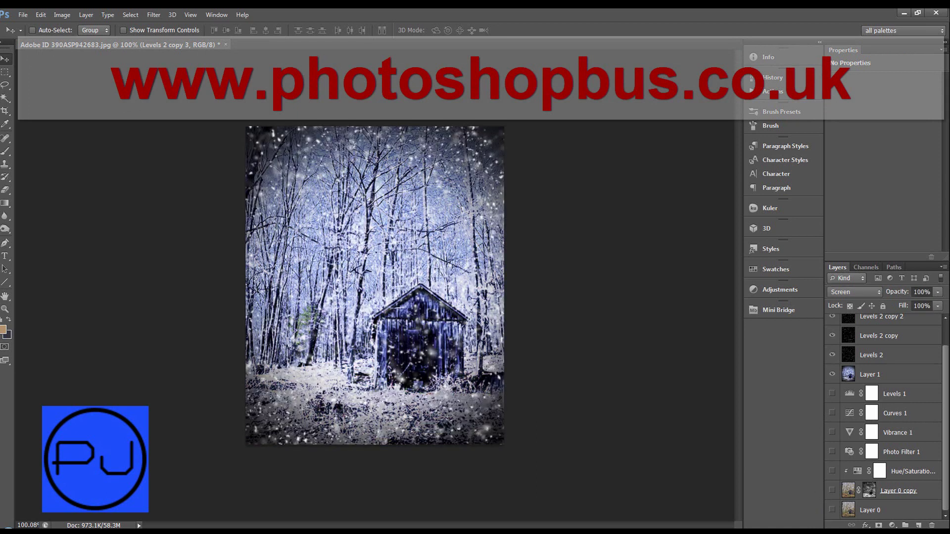
left_click(832, 510, "alt")
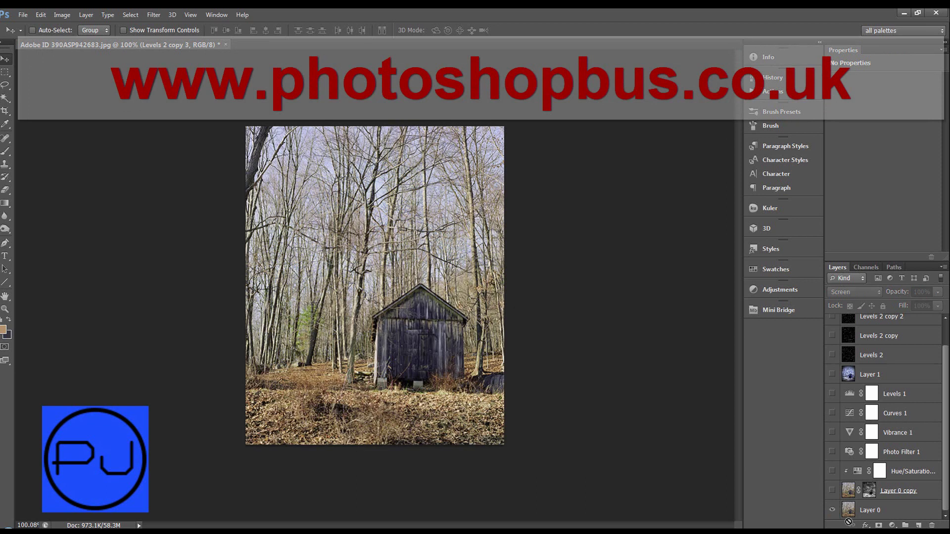
left_click(832, 510, "alt")
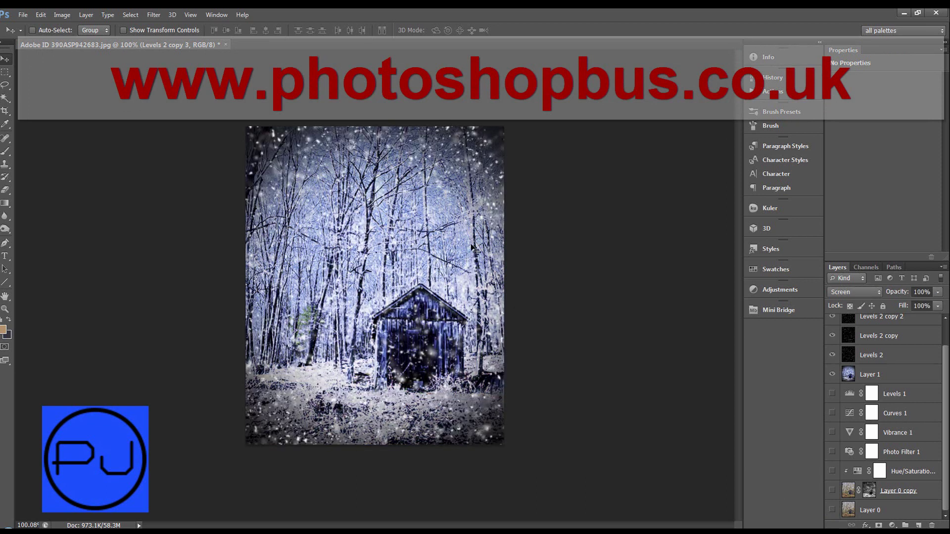